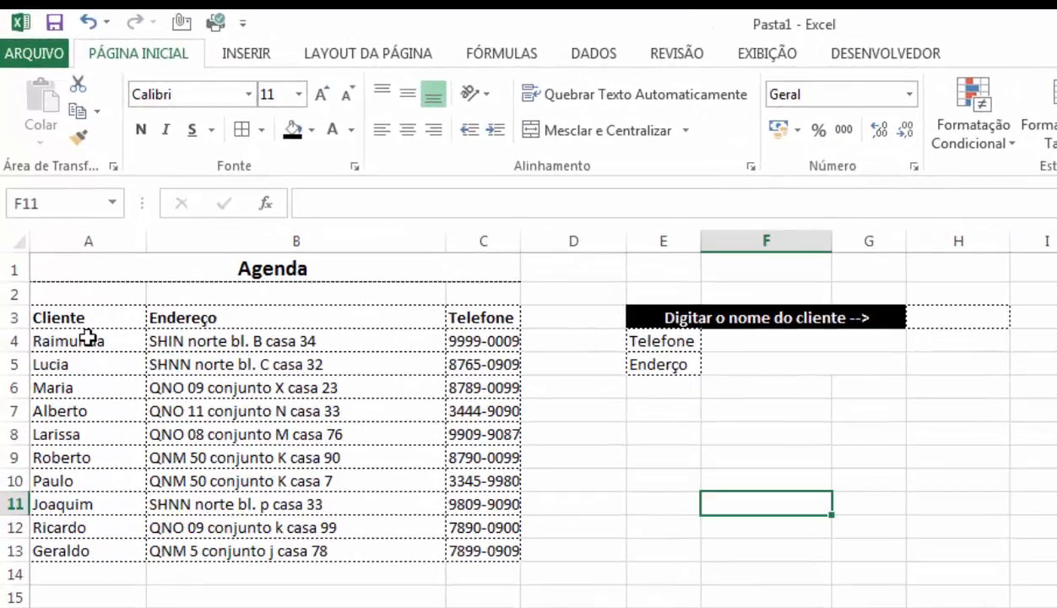
- Examine the Agenda table's client, address and phone entries in row 4 and the lookup cells H3, F4 and F5
{"action": "left_click", "coordinate": [88, 339]}
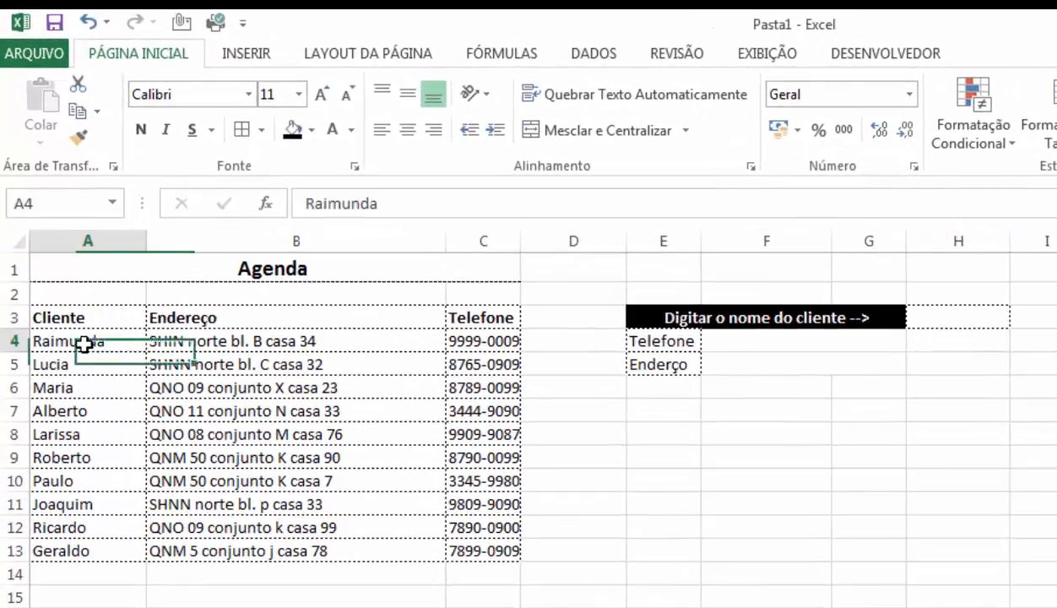
{"action": "left_click", "coordinate": [221, 342]}
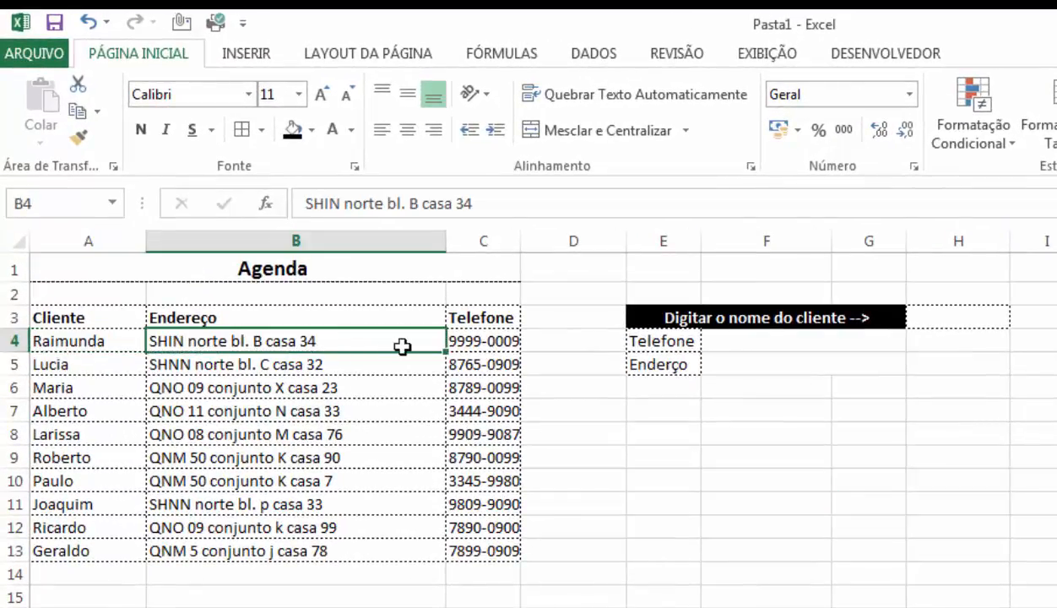
{"action": "left_click", "coordinate": [483, 341]}
{"action": "left_click", "coordinate": [866, 366]}
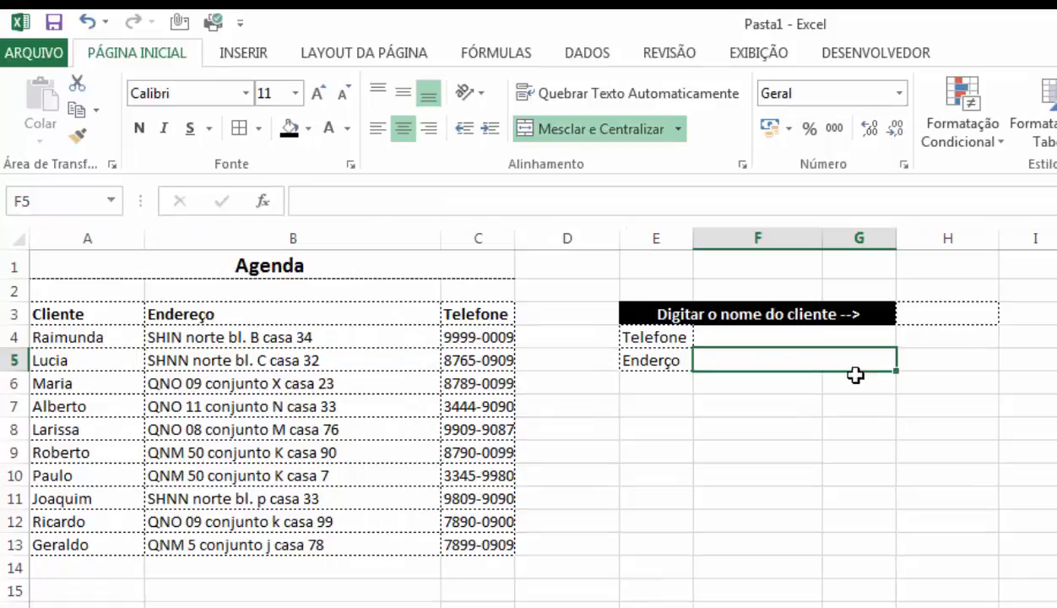
{"action": "left_click", "coordinate": [934, 312]}
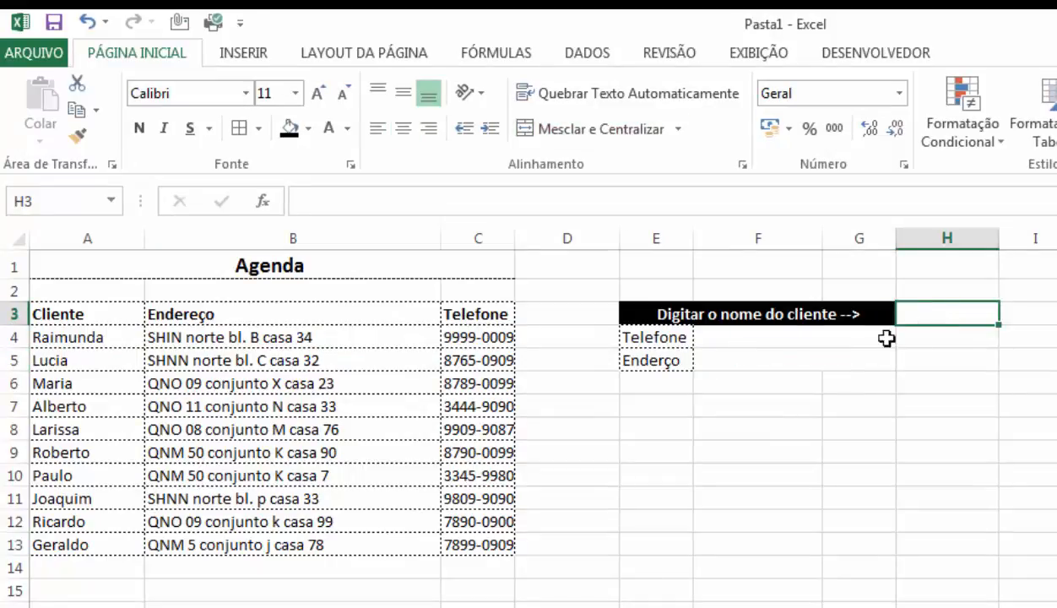
{"action": "key", "text": "ctrl+c"}
{"action": "left_click", "coordinate": [758, 343]}
{"action": "left_click", "coordinate": [747, 364]}
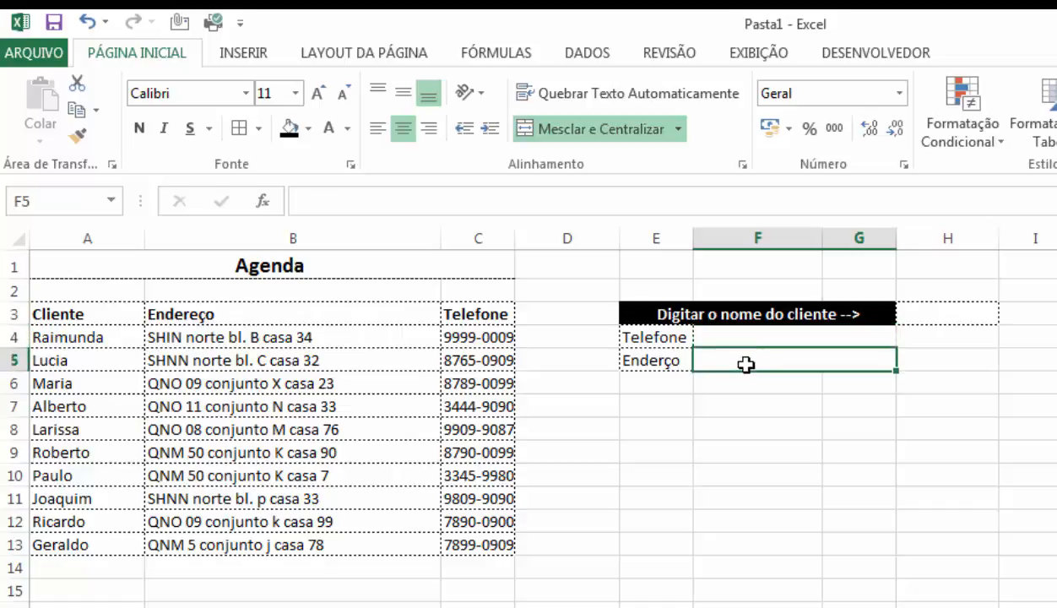
- Enter the formula =PROCV(H3;A4:C13;3;FALSO) in F4 to look up the client's phone number
{"action": "left_click", "coordinate": [739, 339]}
{"action": "type", "text": "=PROC"}
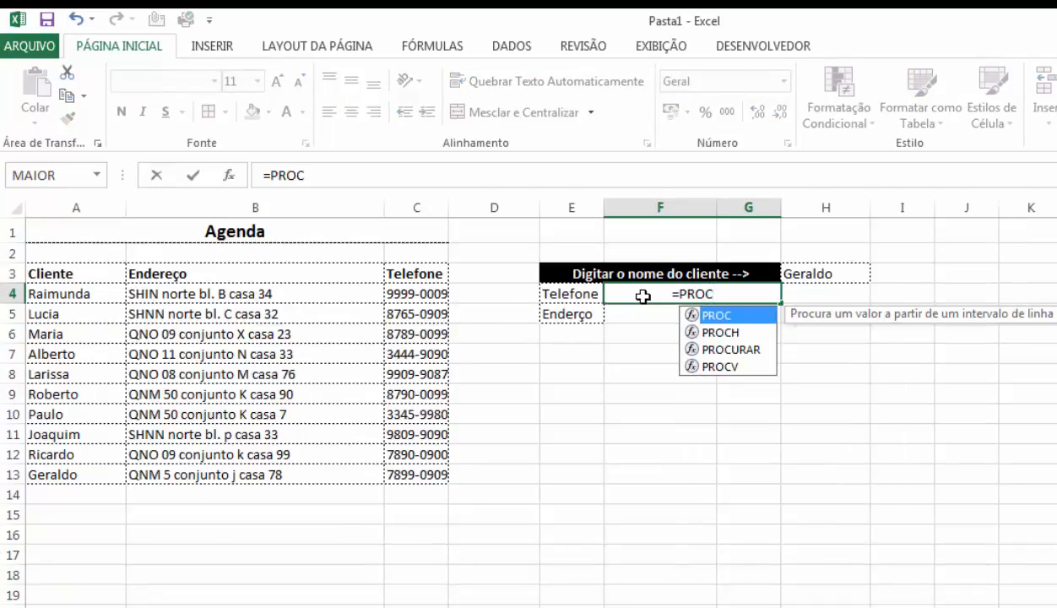
{"action": "type", "text": "V("}
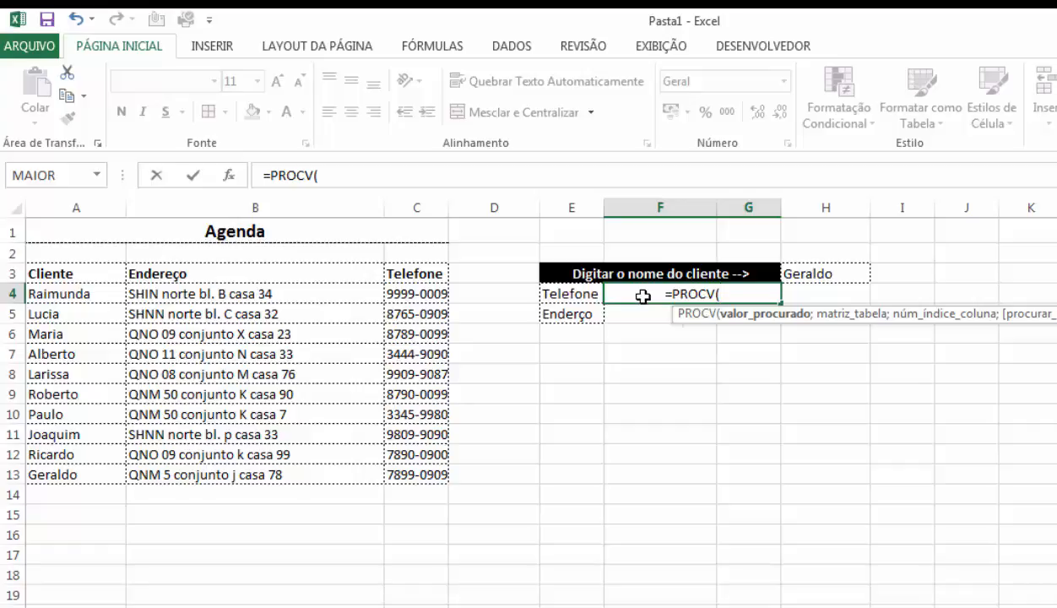
{"action": "left_click", "coordinate": [809, 274]}
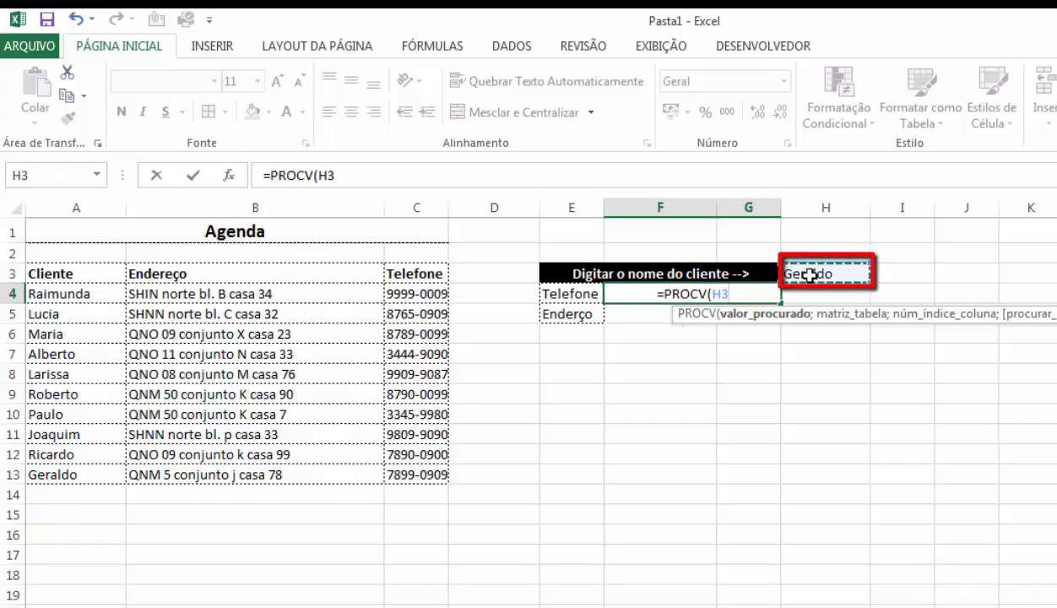
{"action": "type", "text": ";"}
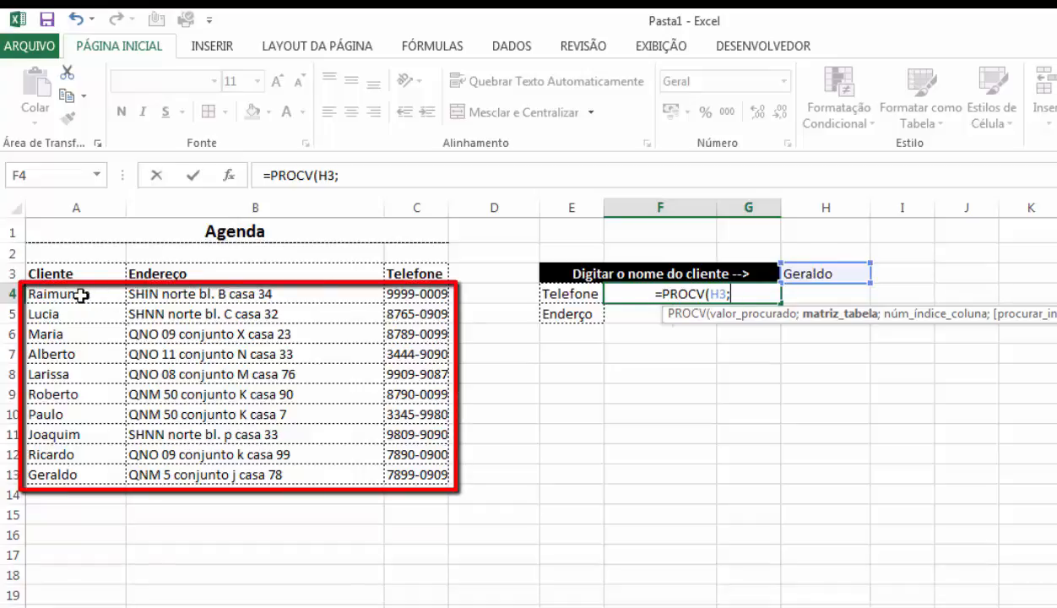
{"action": "left_click_drag", "start_coordinate": [62, 293], "coordinate": [411, 482]}
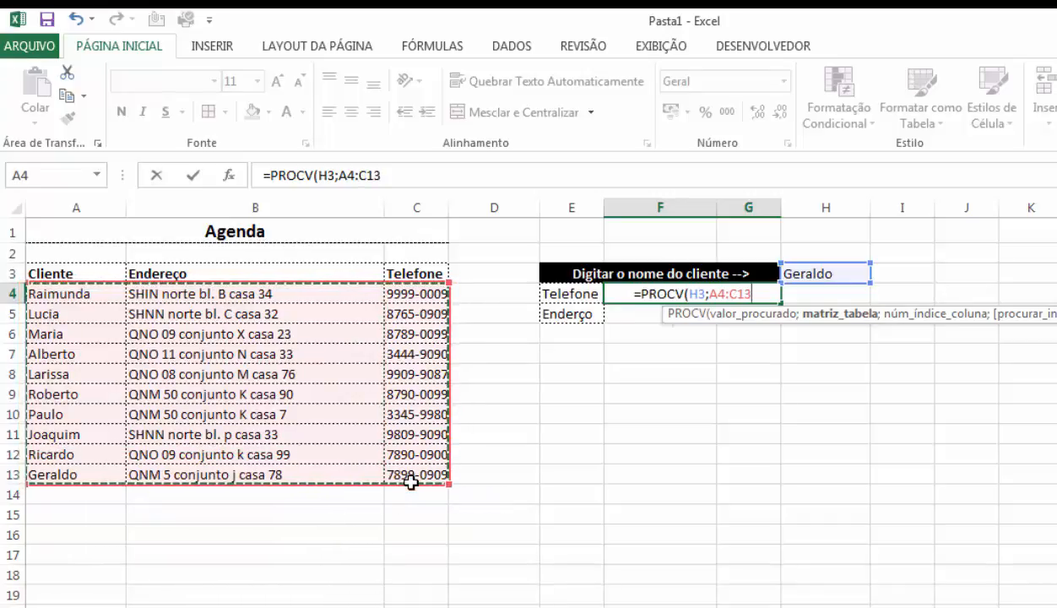
{"action": "type", "text": ";"}
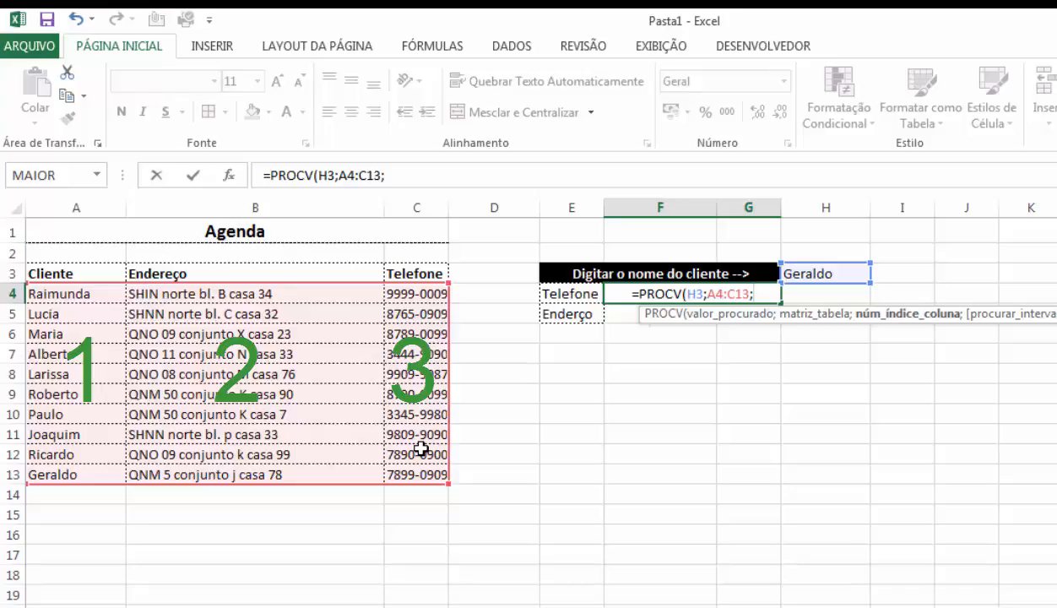
{"action": "type", "text": "3;"}
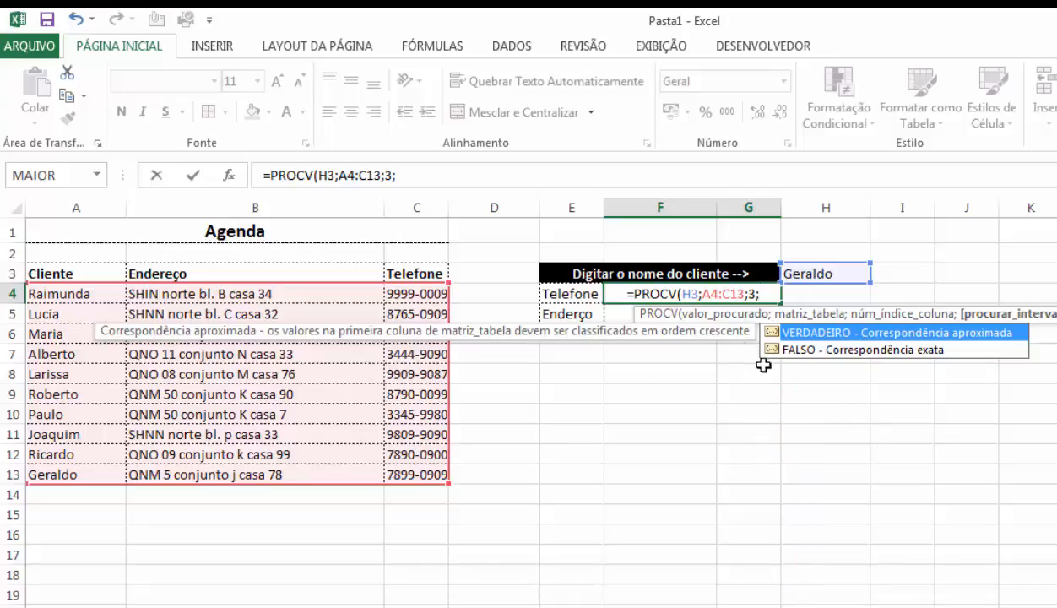
{"action": "double_click", "coordinate": [798, 350]}
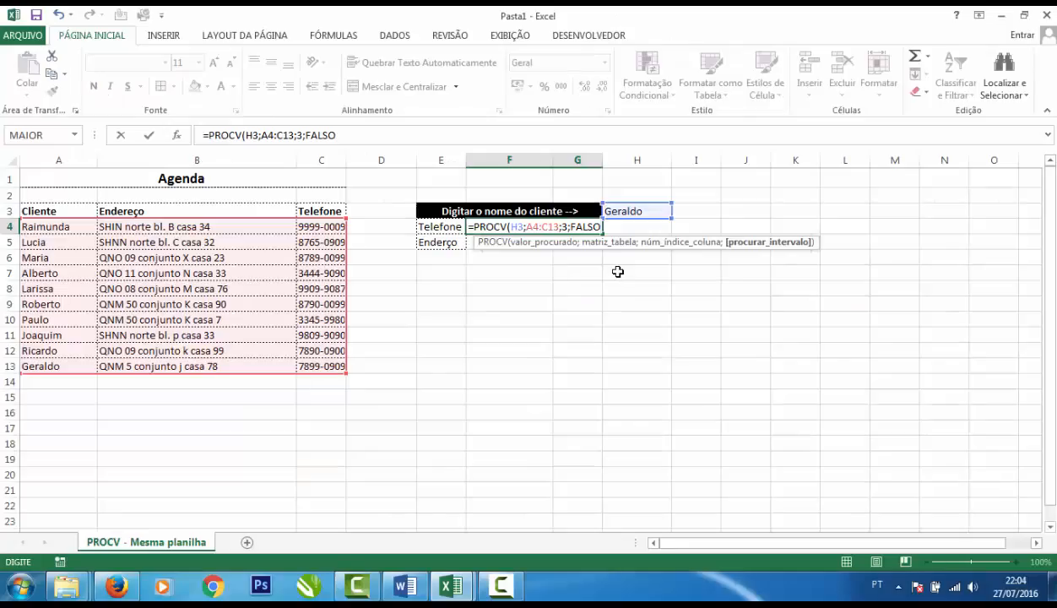
{"action": "type", "text": ")"}
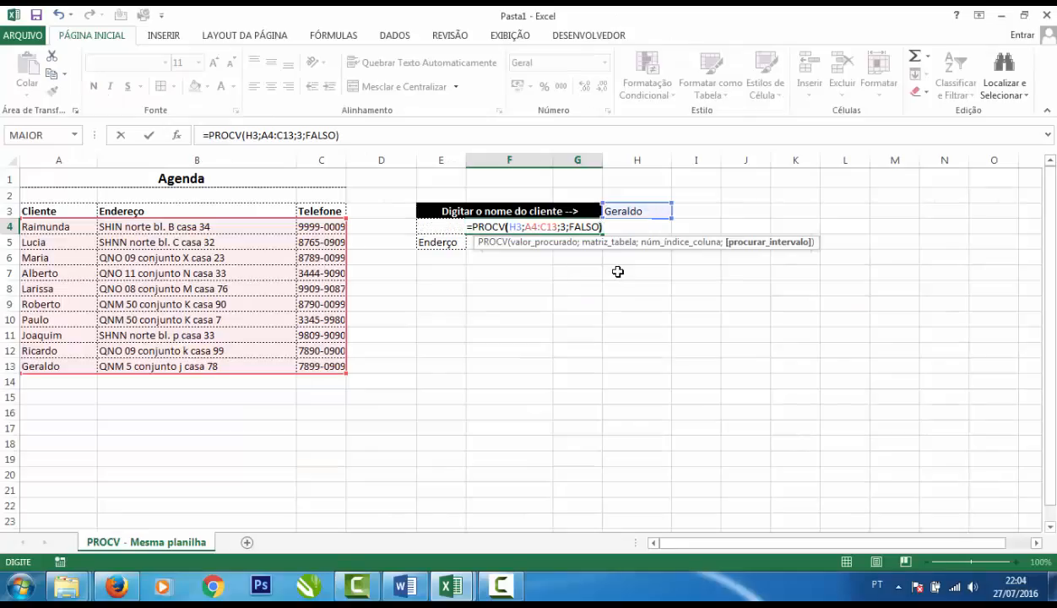
{"action": "key", "text": "Return"}
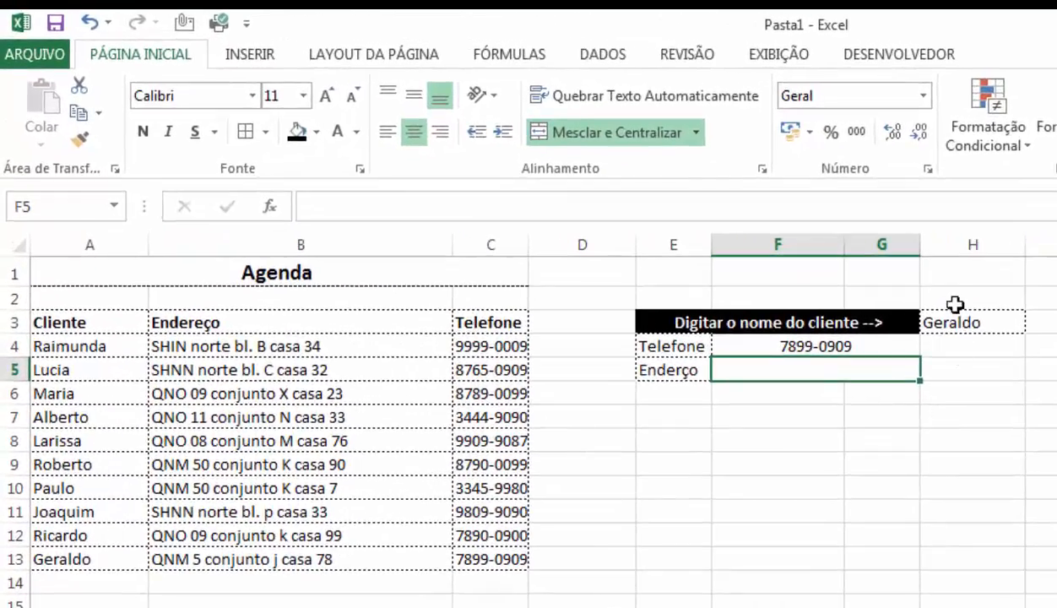
- Test the phone lookup by replacing the name in H3 with the client name from row 10 of the Agenda
{"action": "left_click", "coordinate": [955, 323]}
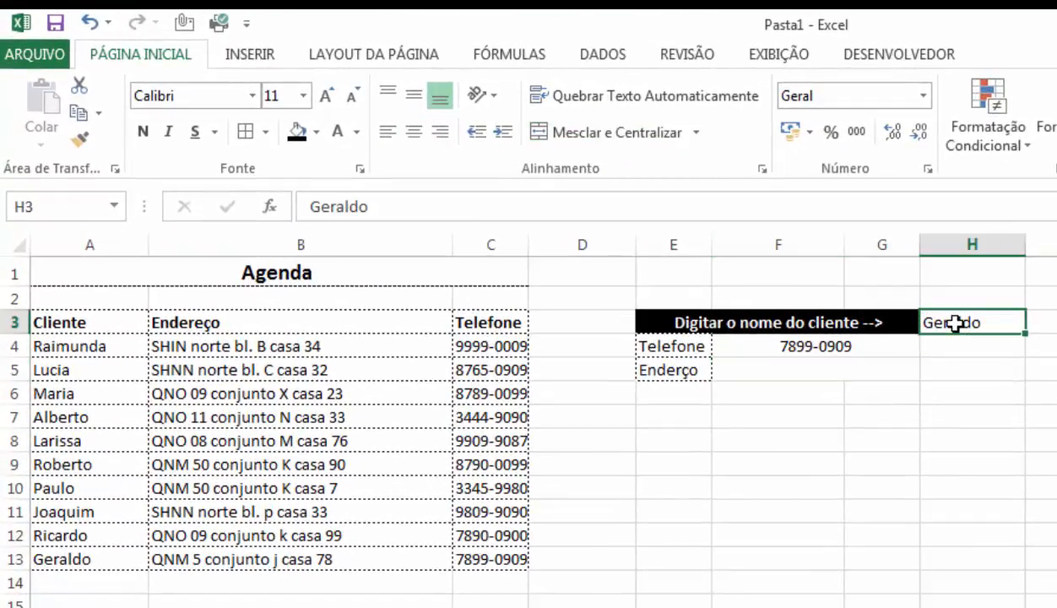
{"action": "type", "text": "pAULO"}
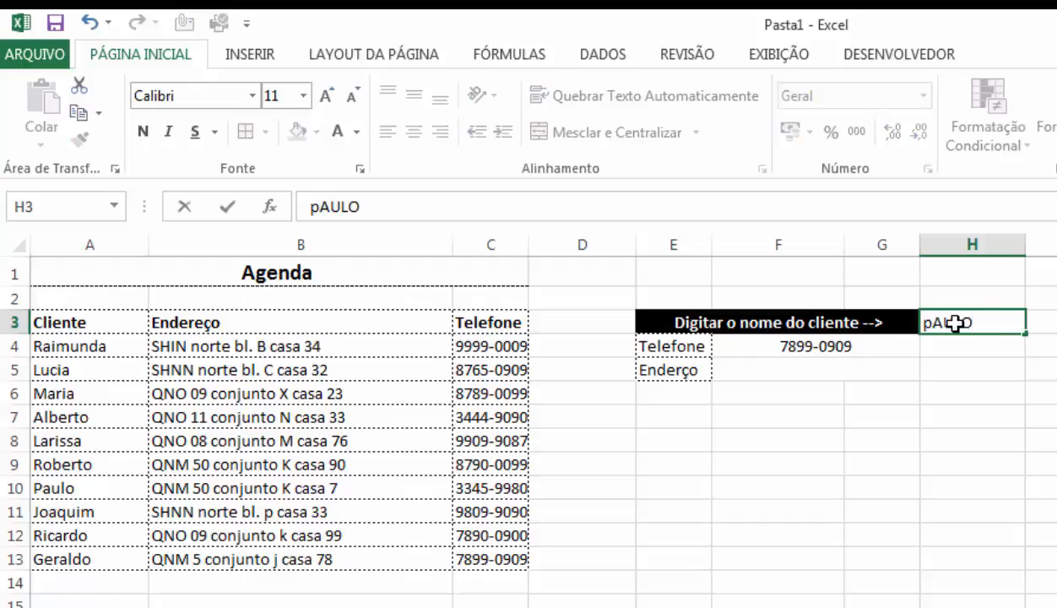
{"action": "key", "text": "BackSpace"}
{"action": "key", "text": "BackSpace"}
{"action": "key", "text": "BackSpace"}
{"action": "key", "text": "BackSpace"}
{"action": "key", "text": "BackSpace"}
{"action": "type", "text": "pAULO"}
{"action": "key", "text": "Return"}
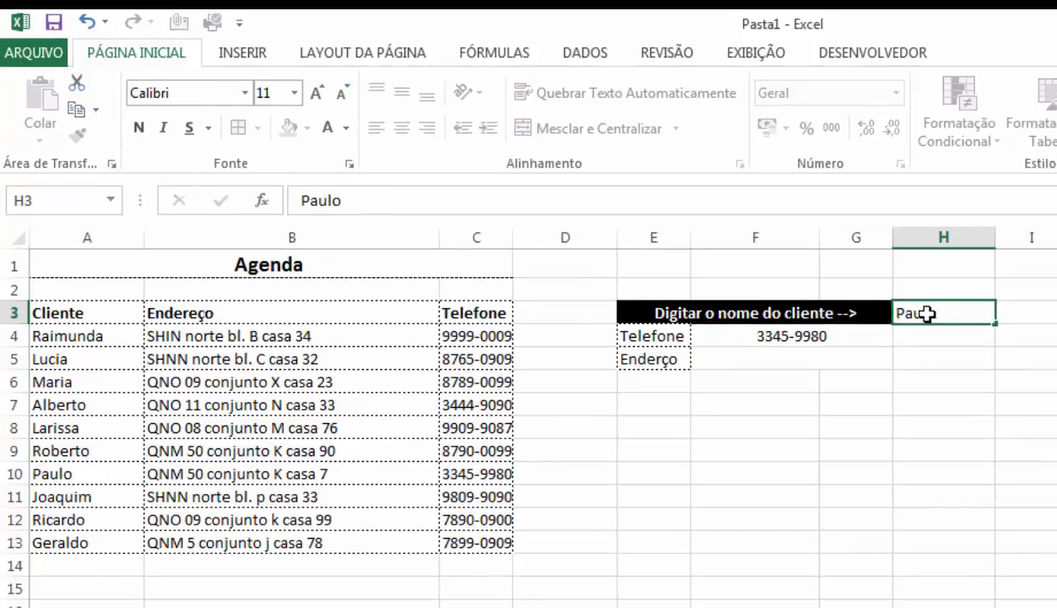
{"action": "key", "text": "Return"}
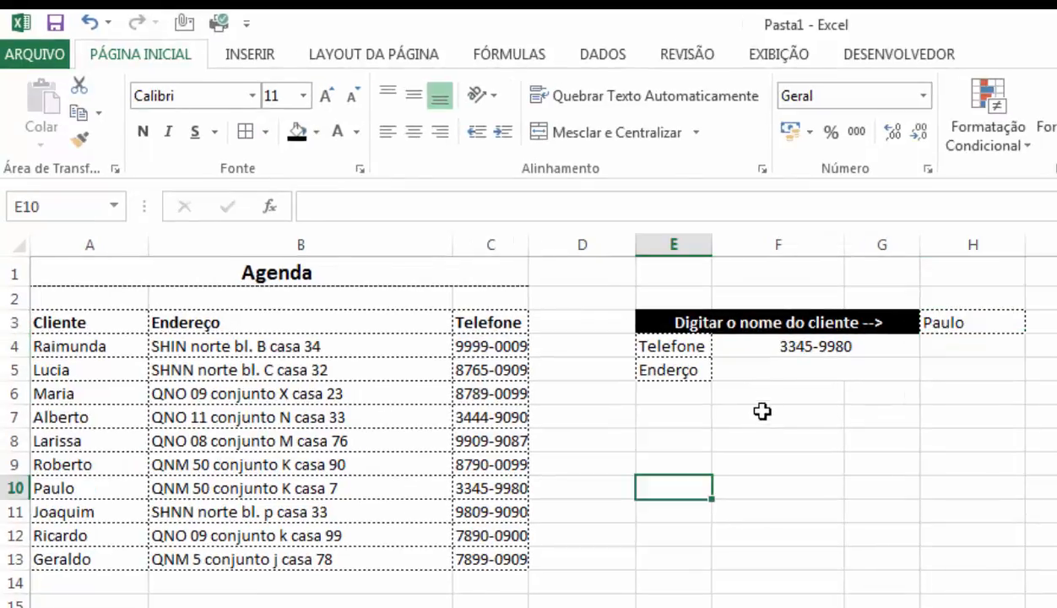
- Enter the formula =PROCV(H3;A4:C13;2;FALSO) in F5 to look up the client's address
{"action": "left_click", "coordinate": [736, 360]}
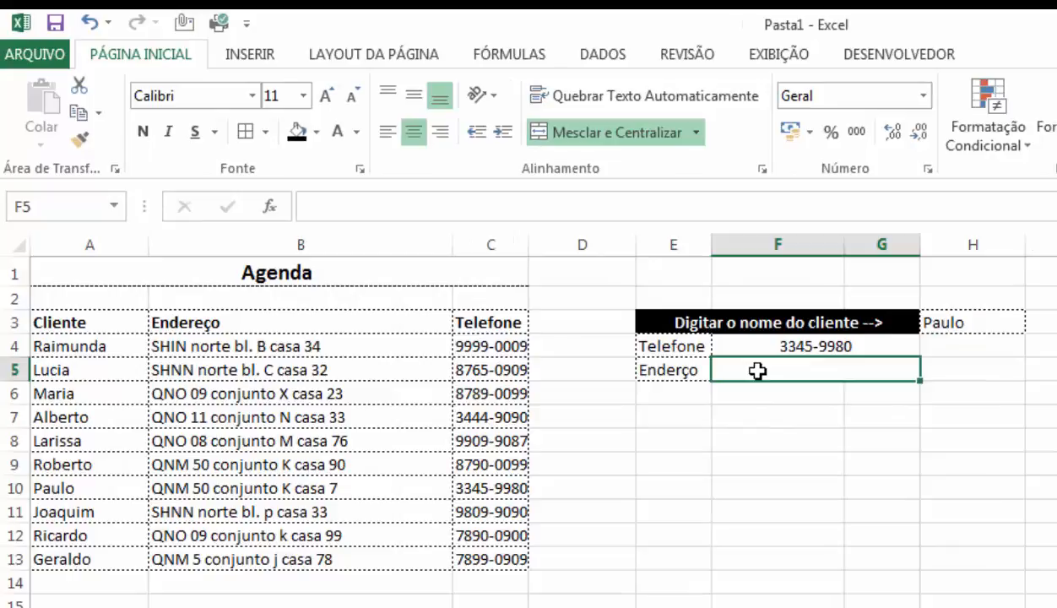
{"action": "type", "text": "=PROCV"}
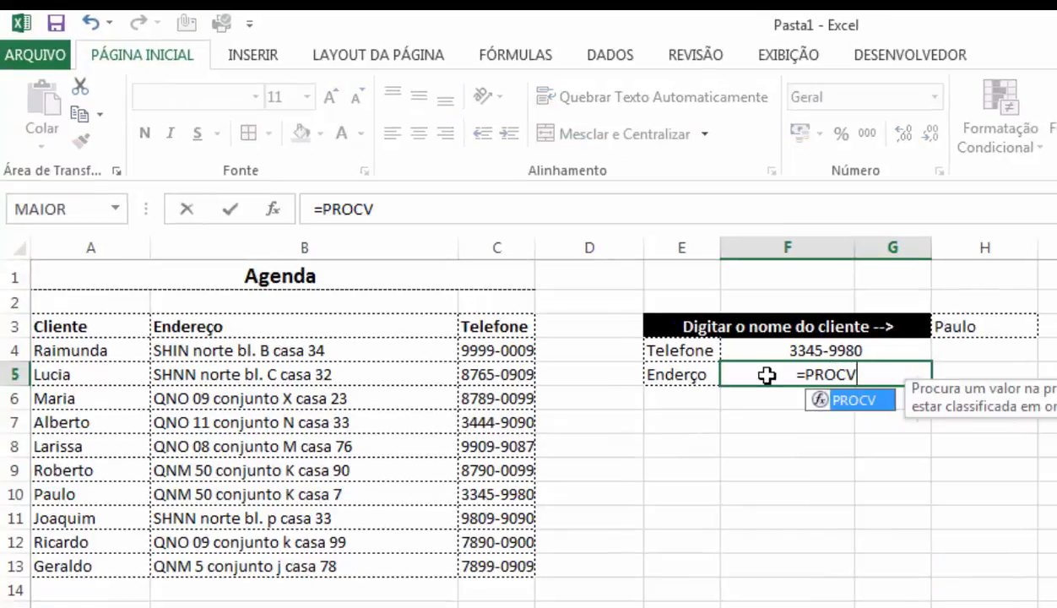
{"action": "type", "text": "("}
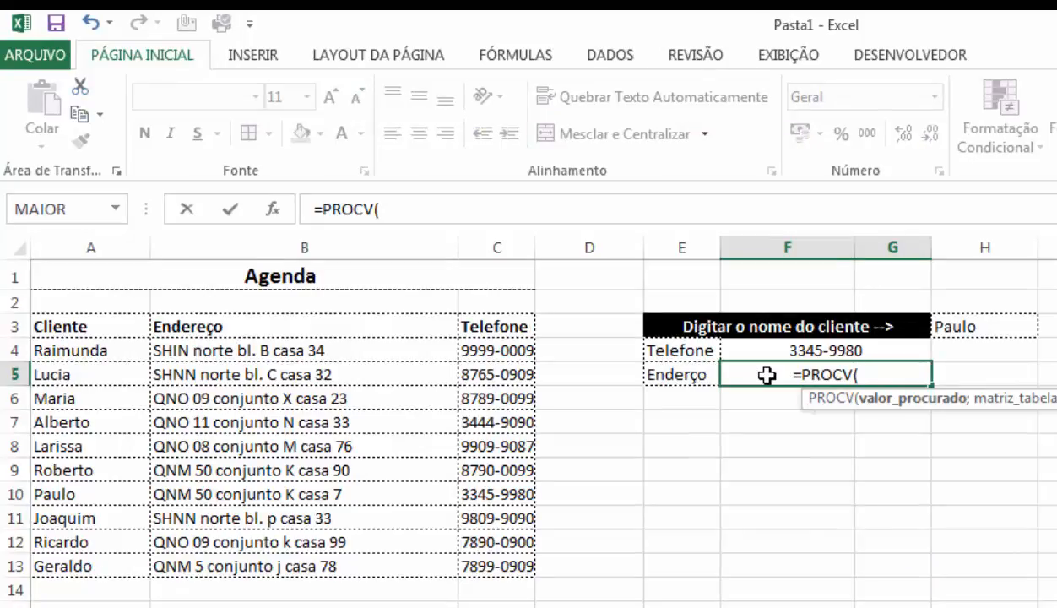
{"action": "left_click", "coordinate": [965, 330]}
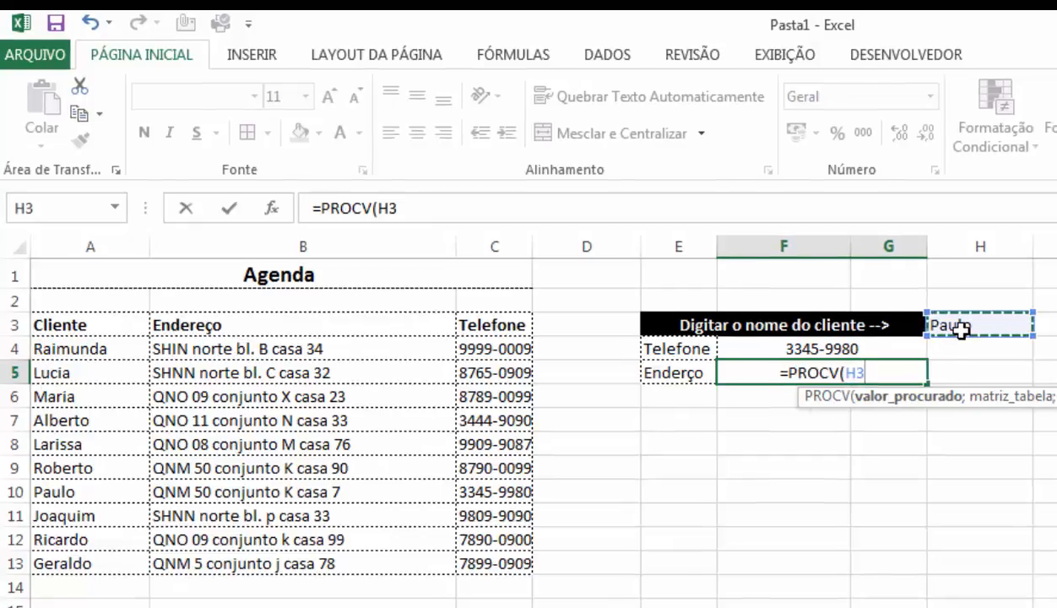
{"action": "type", "text": ";"}
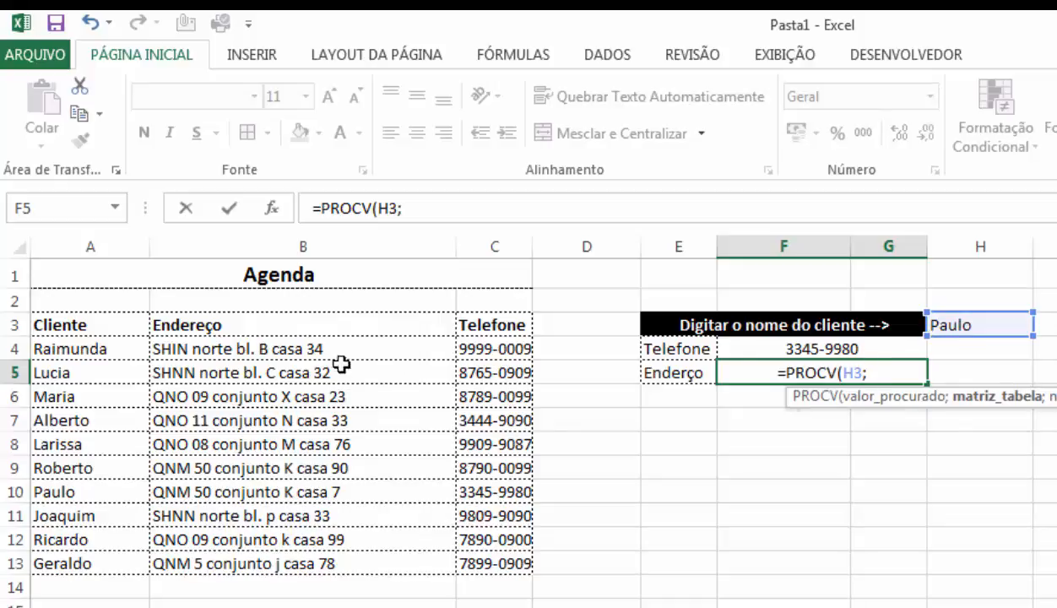
{"action": "left_click_drag", "start_coordinate": [76, 352], "coordinate": [472, 565]}
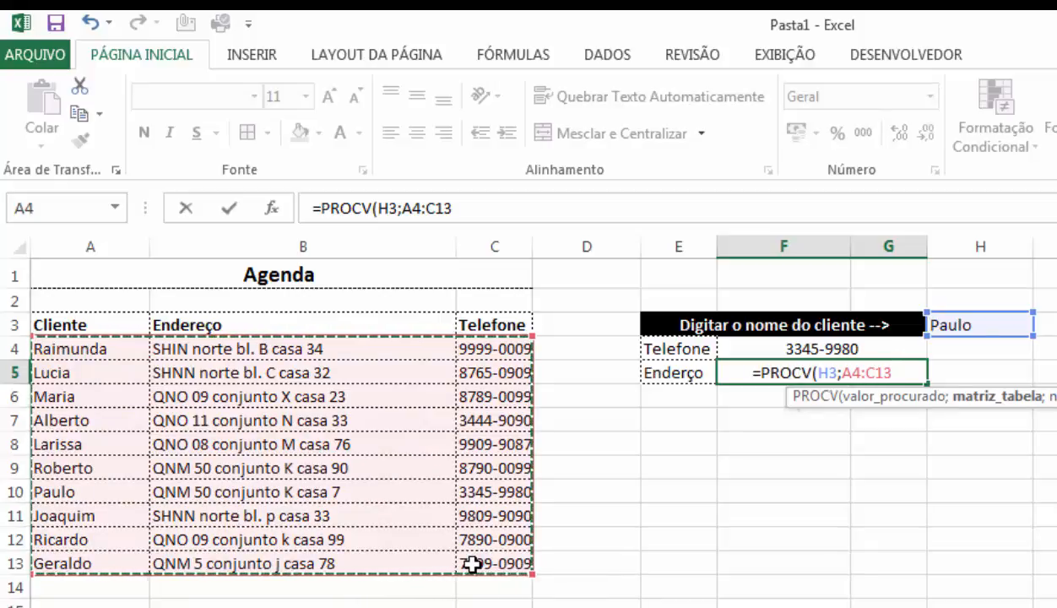
{"action": "type", "text": ";"}
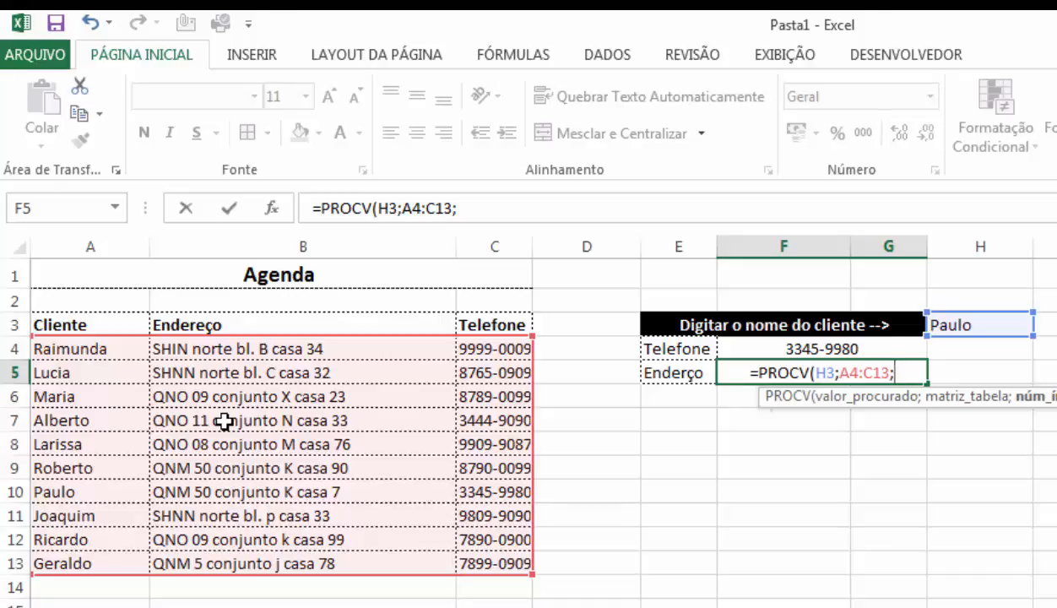
{"action": "type", "text": "2;"}
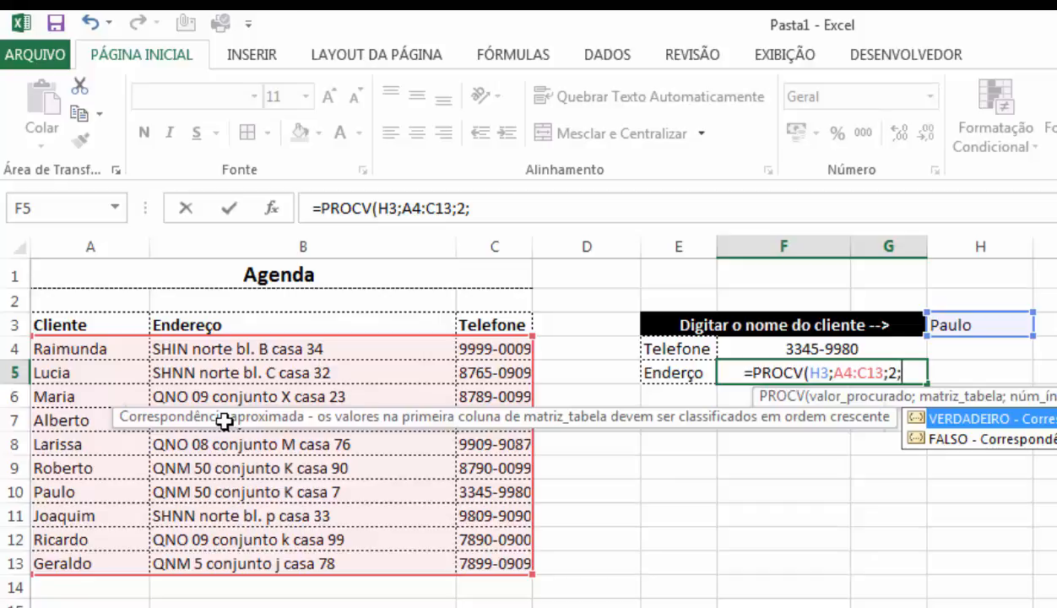
{"action": "type", "text": "FALSO)"}
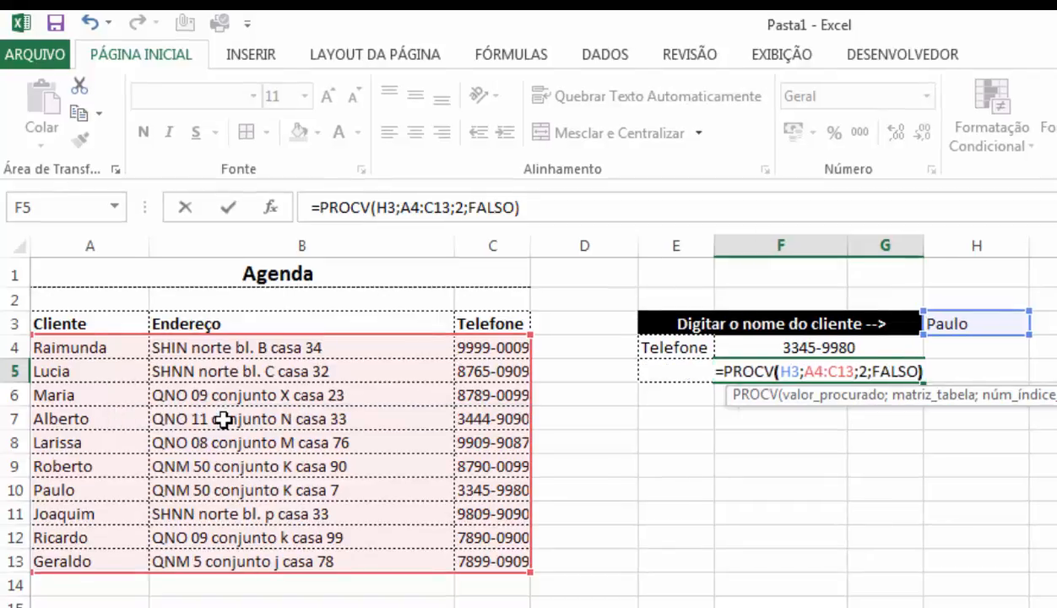
{"action": "key", "text": "Return"}
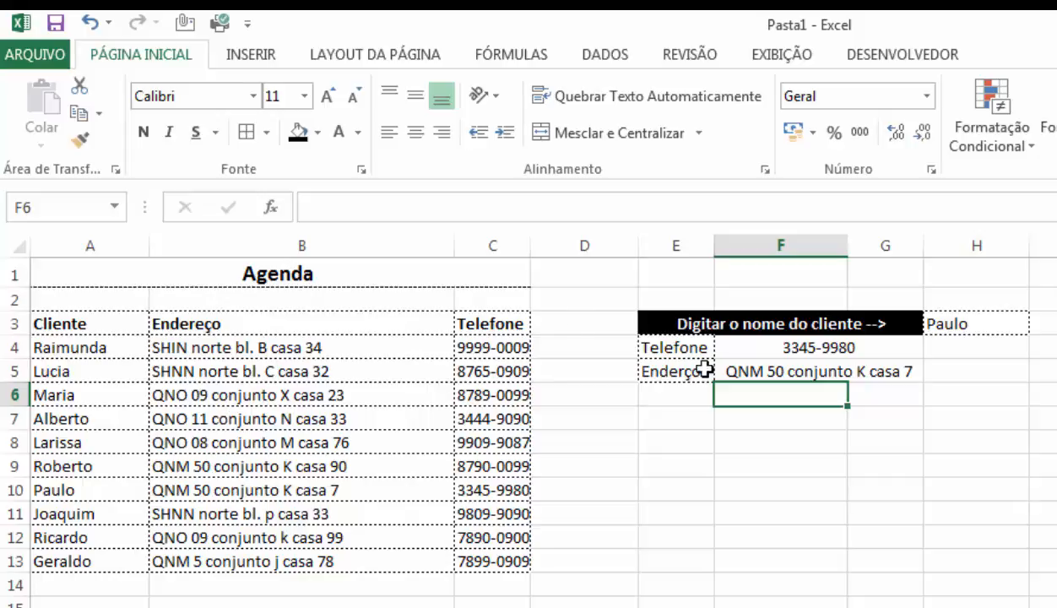
- Correct the spelling of the label in E5 to "Endereço"
{"action": "double_click", "coordinate": [678, 371]}
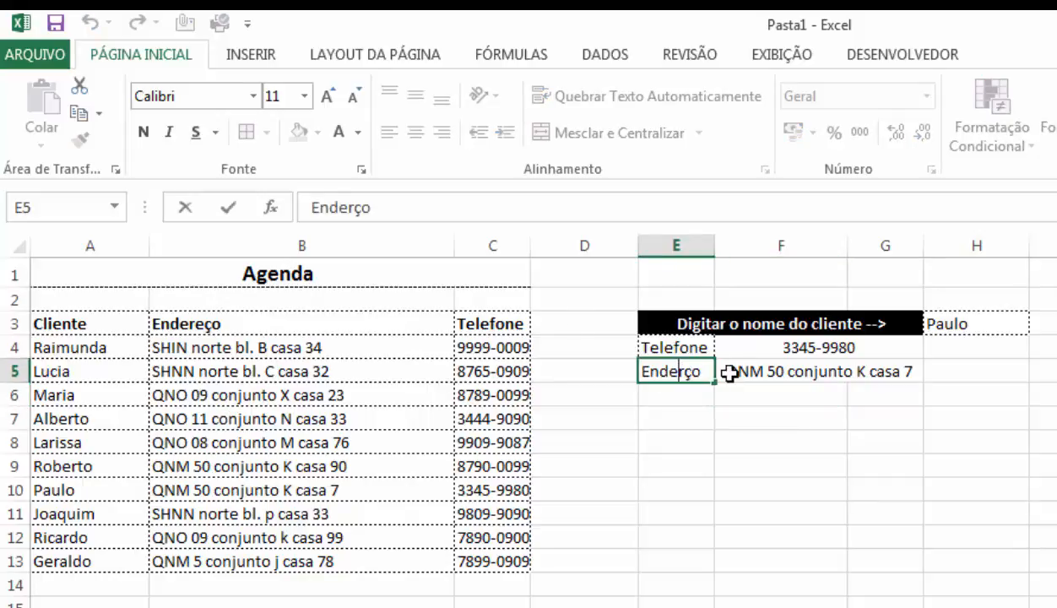
{"action": "type", "text": "e"}
{"action": "key", "text": "BackSpace"}
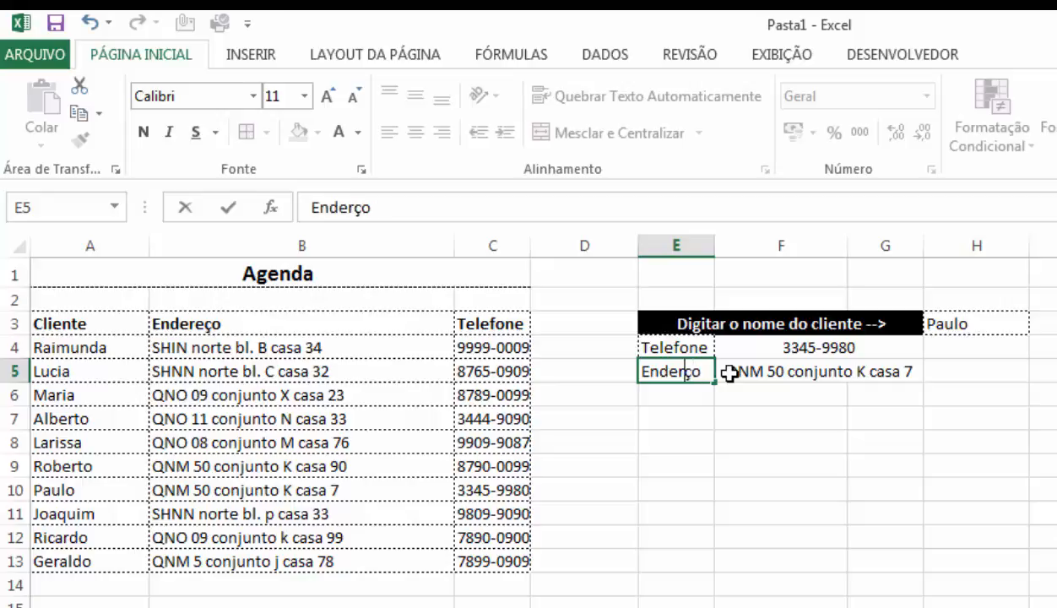
{"action": "type", "text": "e"}
{"action": "key", "text": "ctrl+Return"}
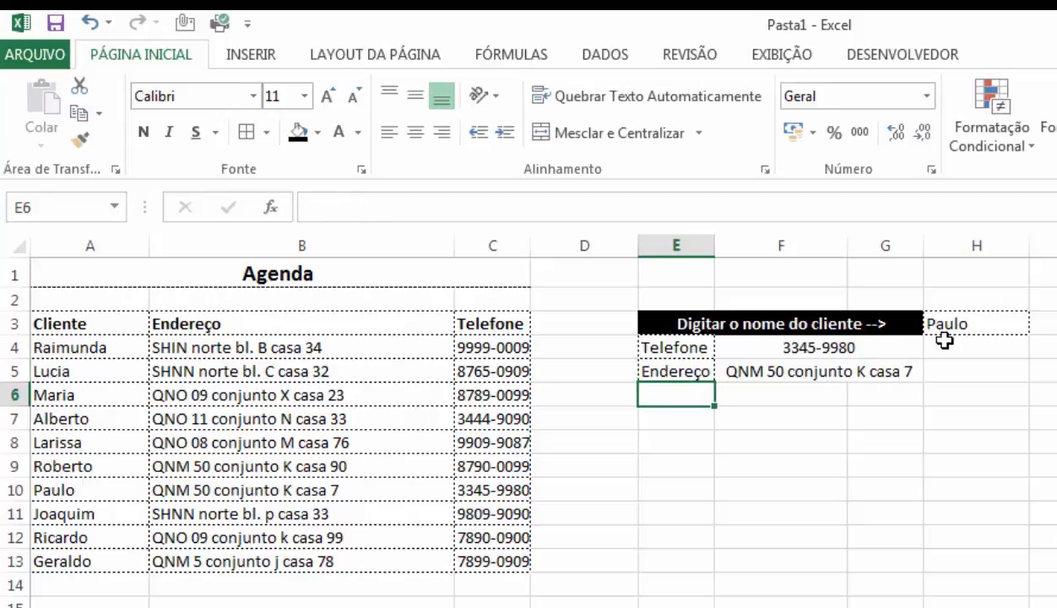
- Test both lookups by replacing the name in H3 with the client name from row 5 of the Agenda
{"action": "left_click", "coordinate": [981, 324]}
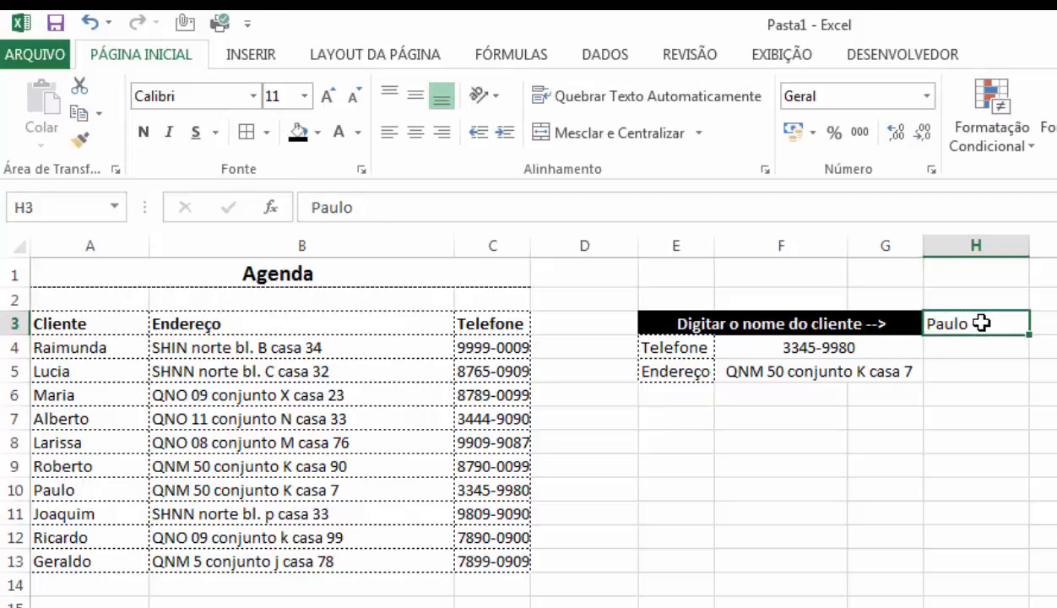
{"action": "type", "text": "lUCIA"}
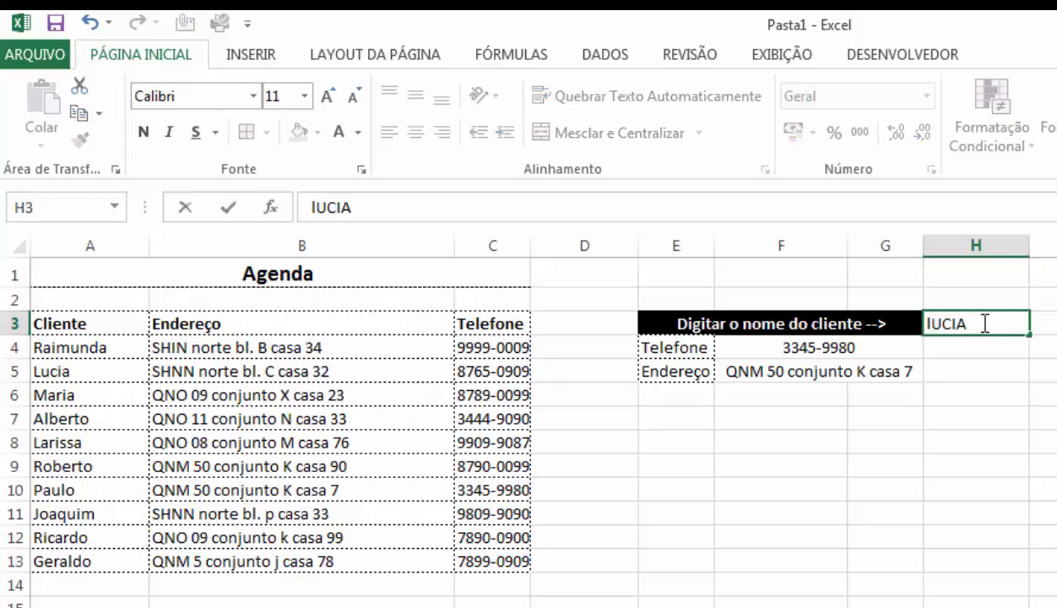
{"action": "key", "text": "Return"}
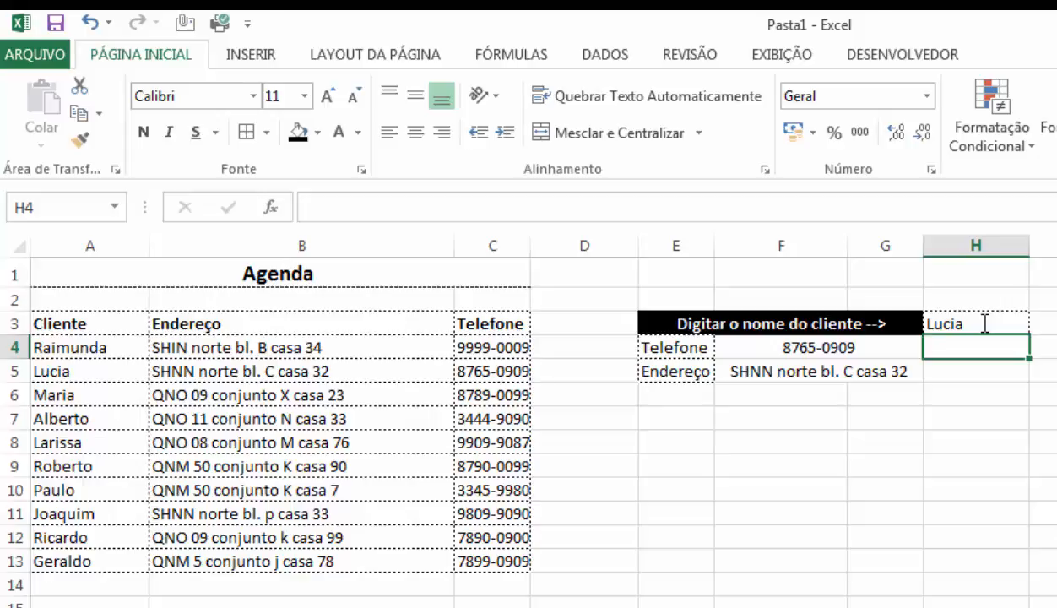
- Test both lookups by replacing the name in H3 with a client name that is missing from the Agenda
{"action": "left_click", "coordinate": [985, 324]}
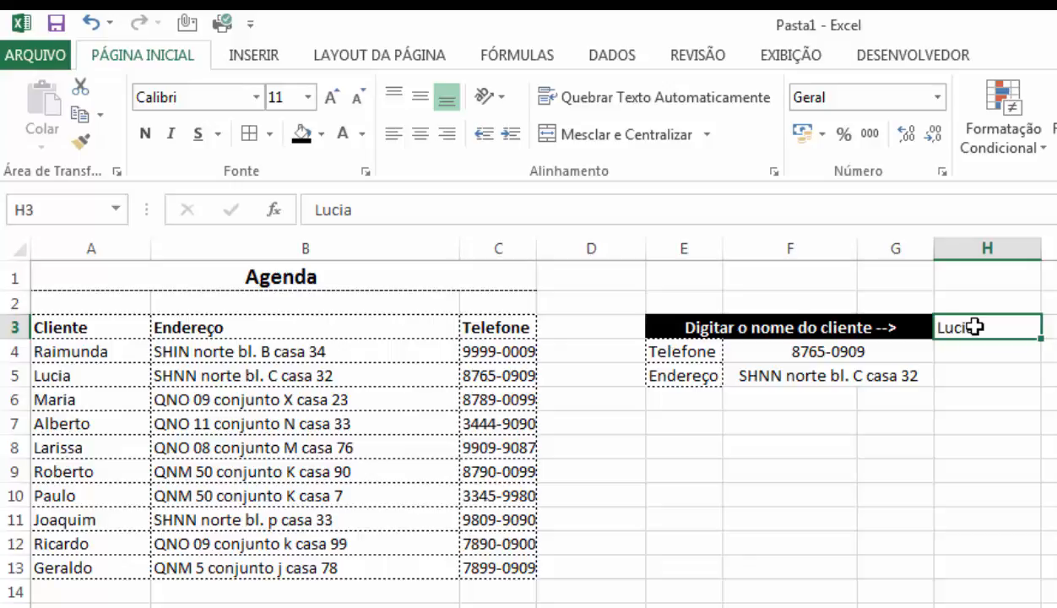
{"action": "type", "text": "Gustavo"}
{"action": "key", "text": "Return"}
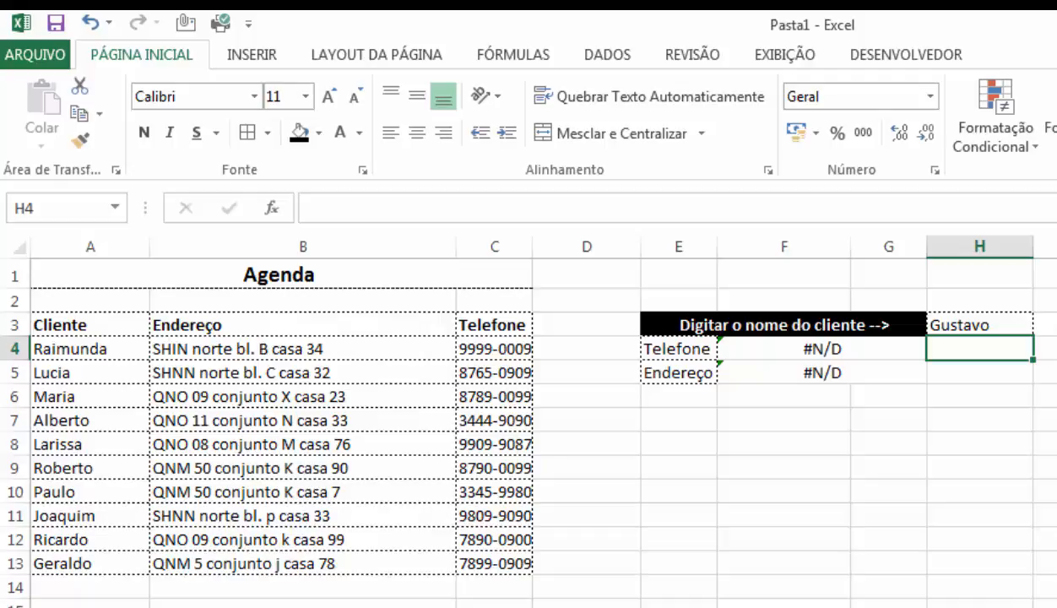
- Wrap the phone lookup in F4 with SEERRO, making it =SEERRO(PROCV(H3;A4:C13;3;FALSO);"Não encontrado")
{"action": "left_click", "coordinate": [771, 354]}
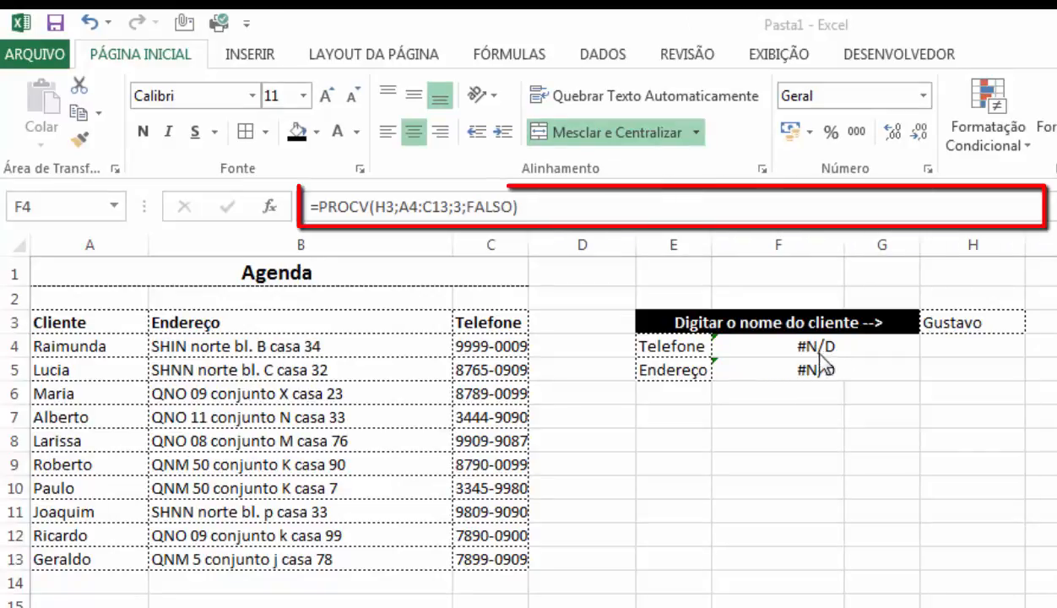
{"action": "left_click", "coordinate": [806, 344]}
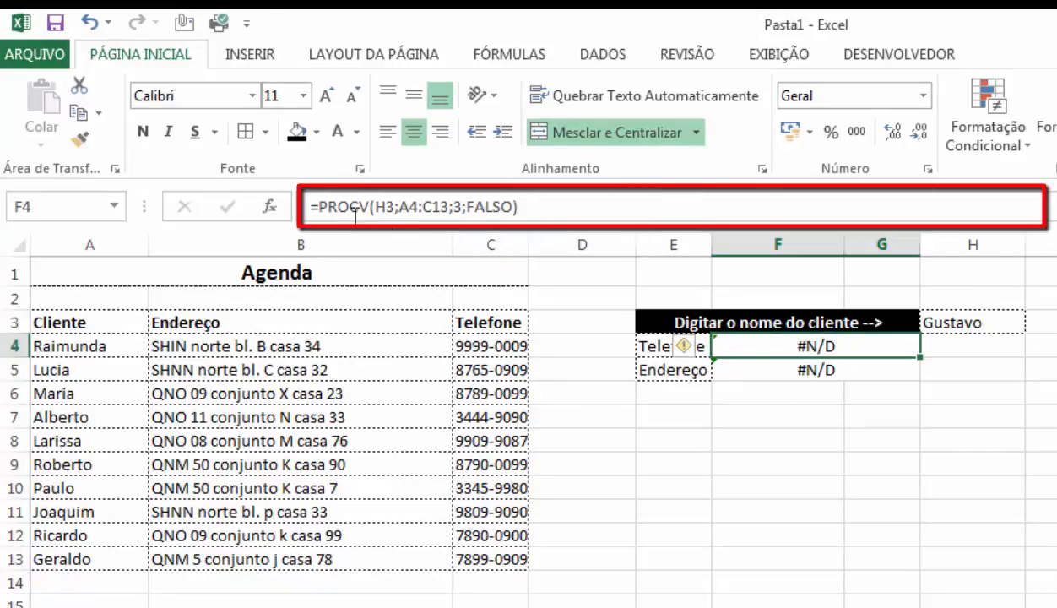
{"action": "left_click", "coordinate": [326, 206]}
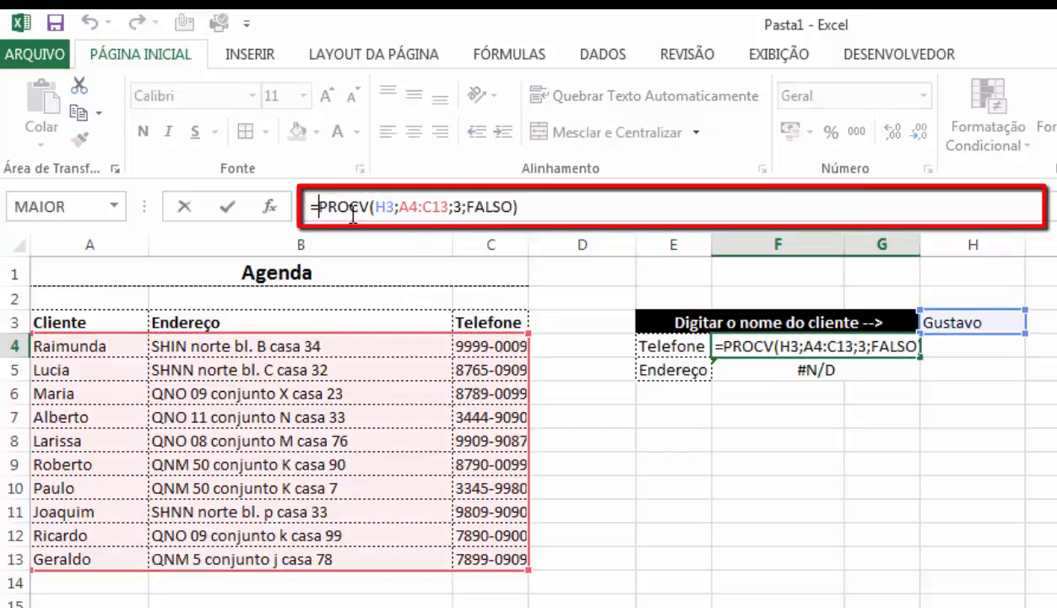
{"action": "type", "text": "e"}
{"action": "key", "text": "BackSpace"}
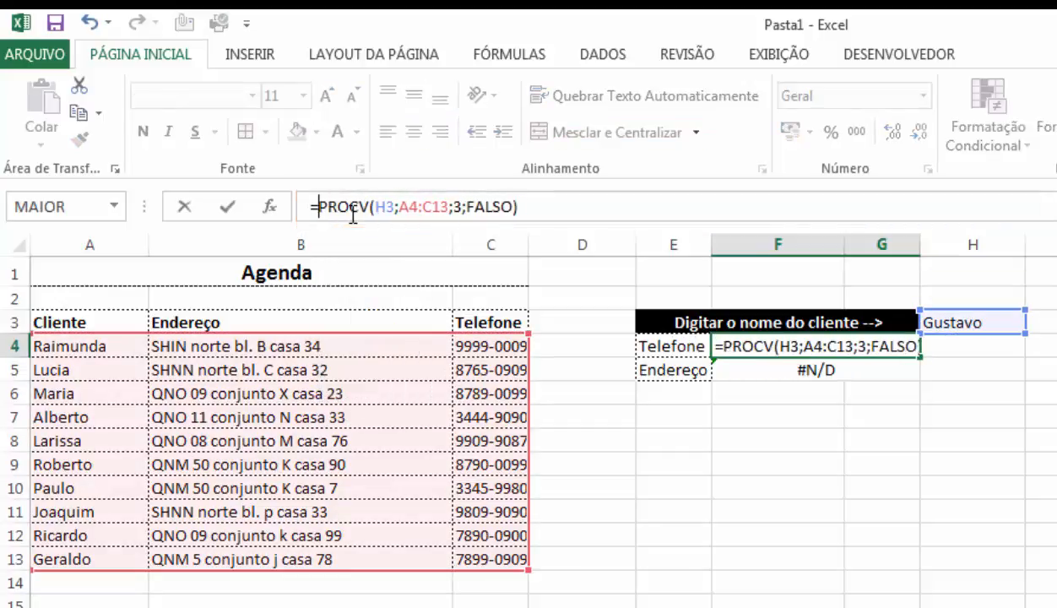
{"action": "type", "text": "SE"}
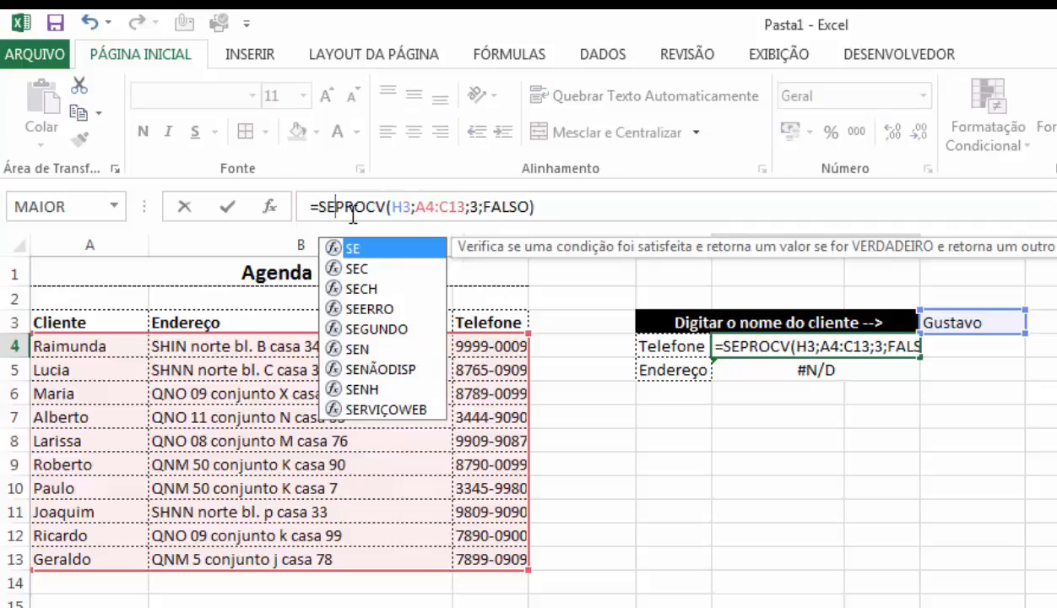
{"action": "type", "text": "ERRO("}
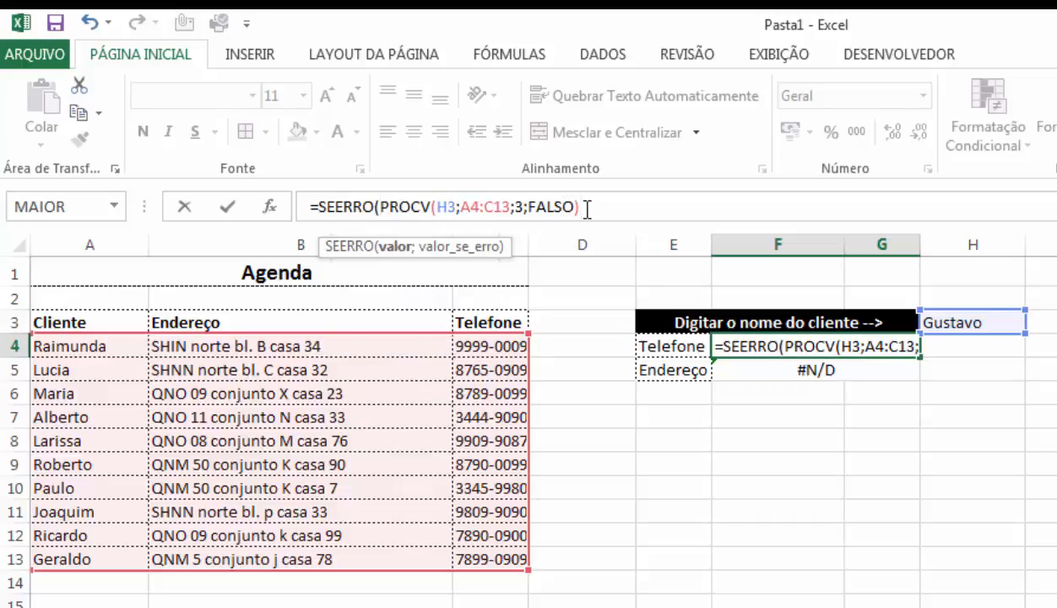
{"action": "type", "text": ";\""}
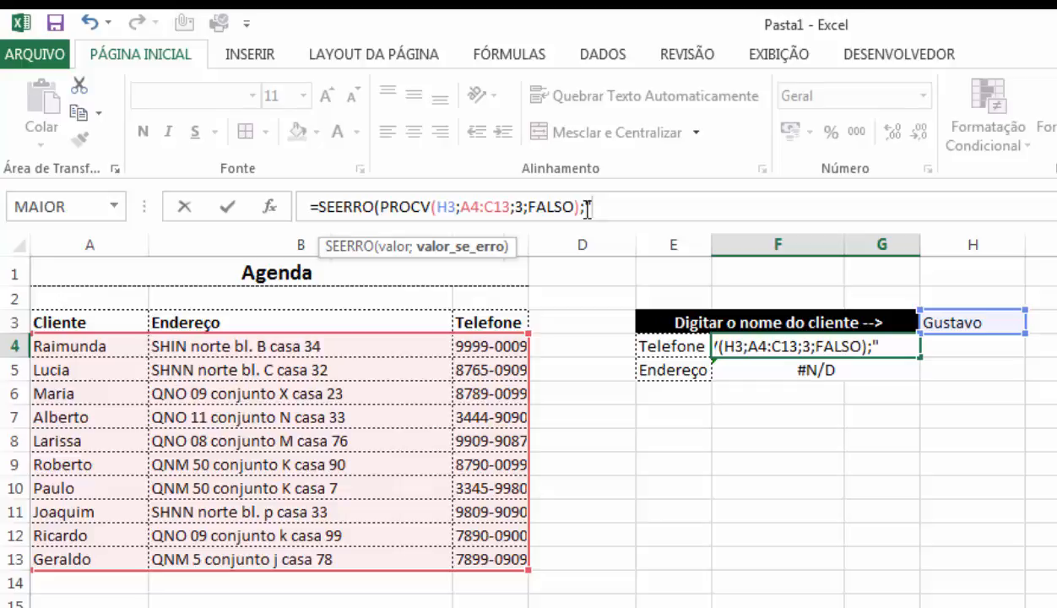
{"action": "type", "text": "Não "}
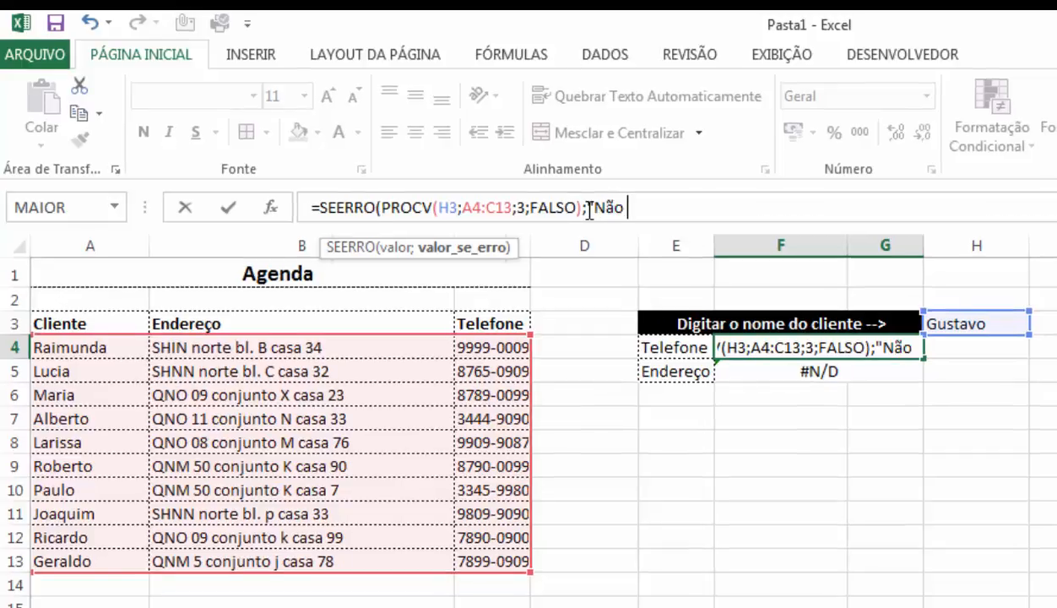
{"action": "type", "text": "encontrado\""}
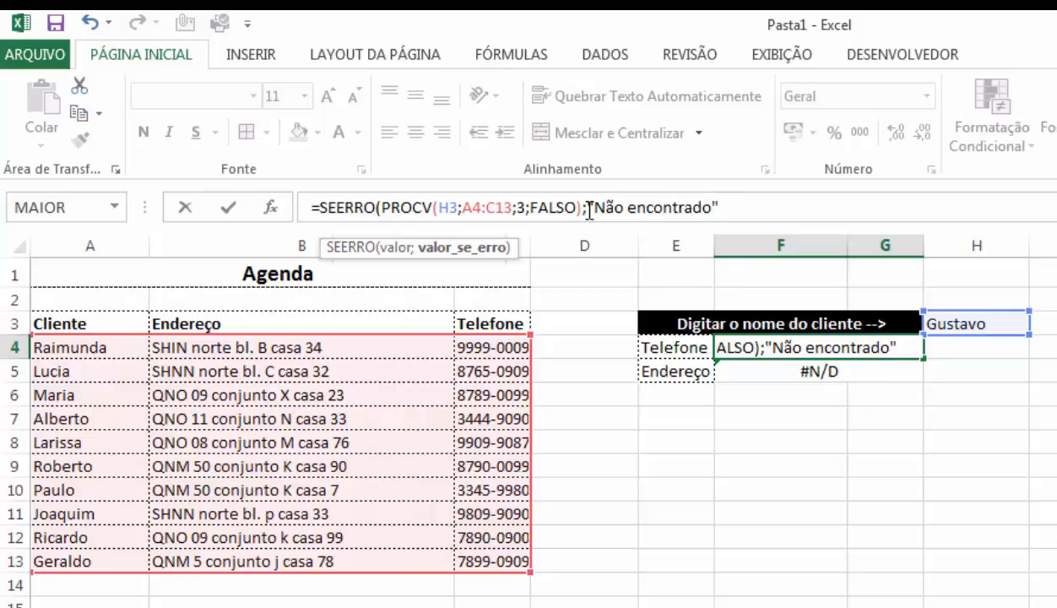
{"action": "type", "text": ")"}
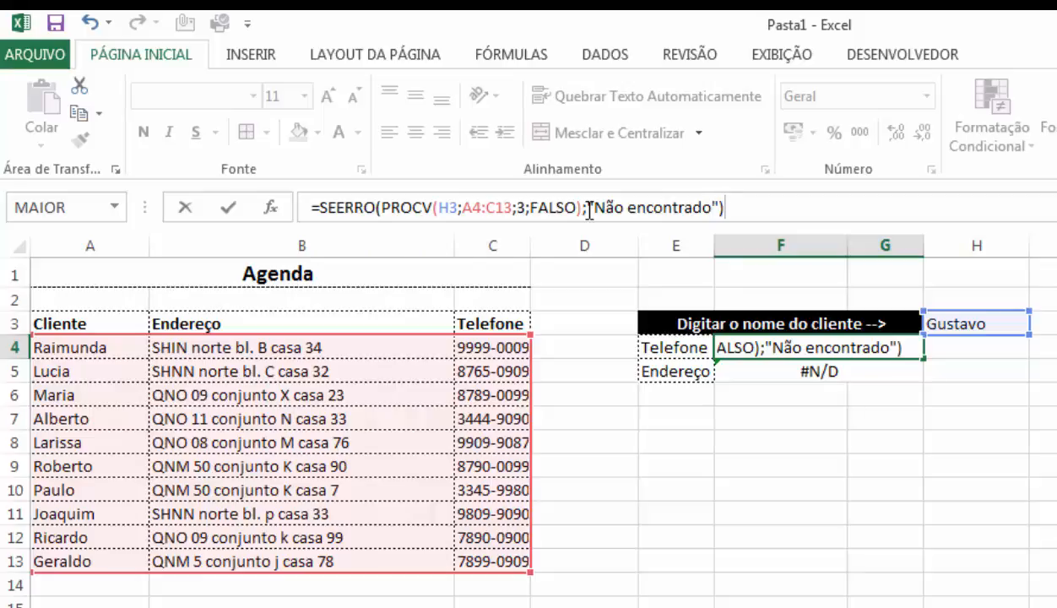
{"action": "key", "text": "Return"}
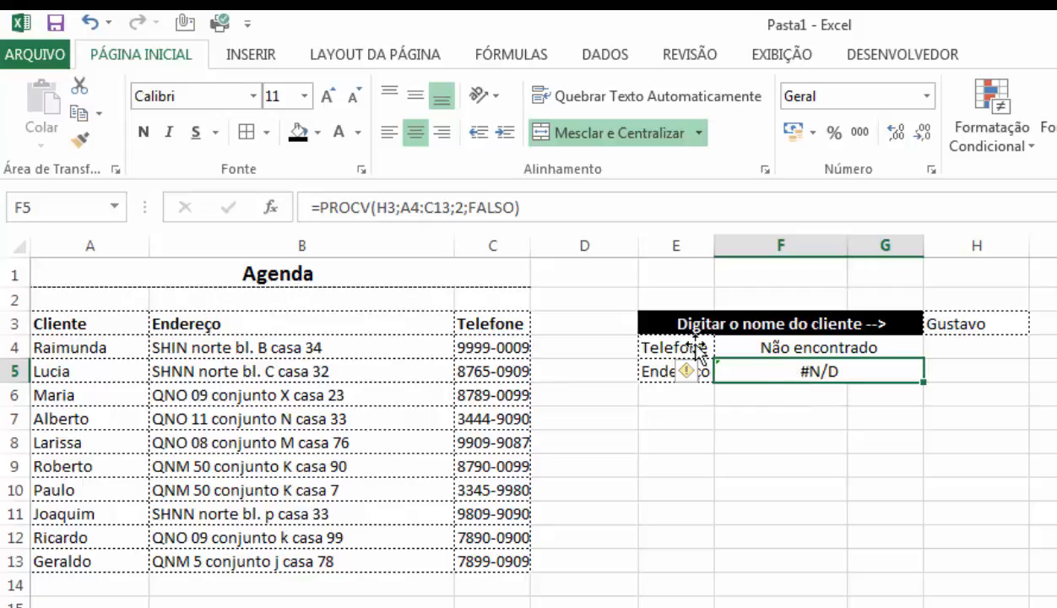
- Wrap the address lookup in F5 with SEERRO, making it =SEERRO(PROCV(H3;A4:C13;2;FALSO);"Não encontrado")
{"action": "left_click", "coordinate": [314, 207]}
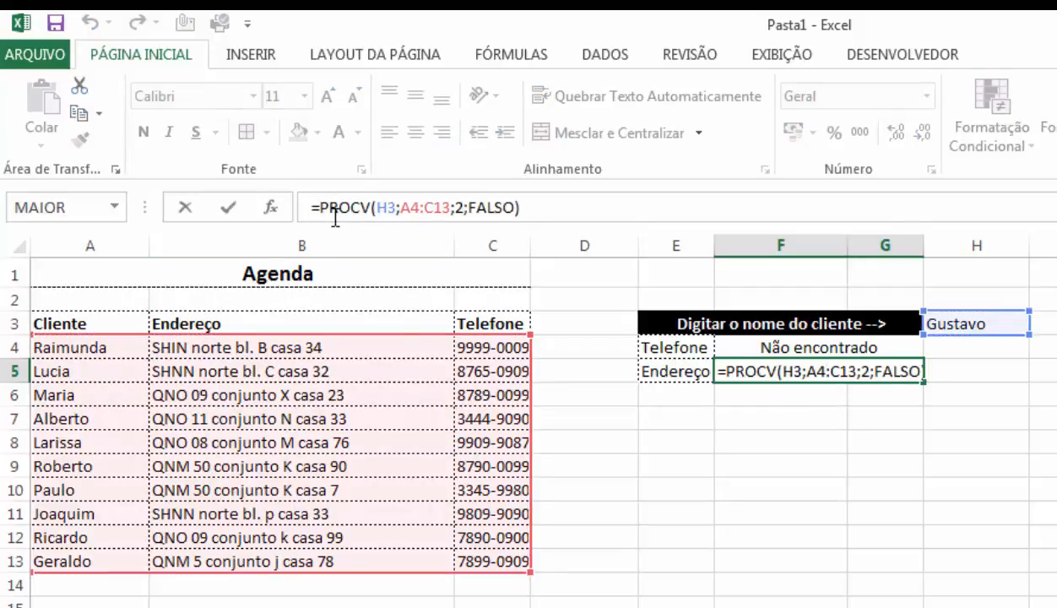
{"action": "type", "text": "serrr"}
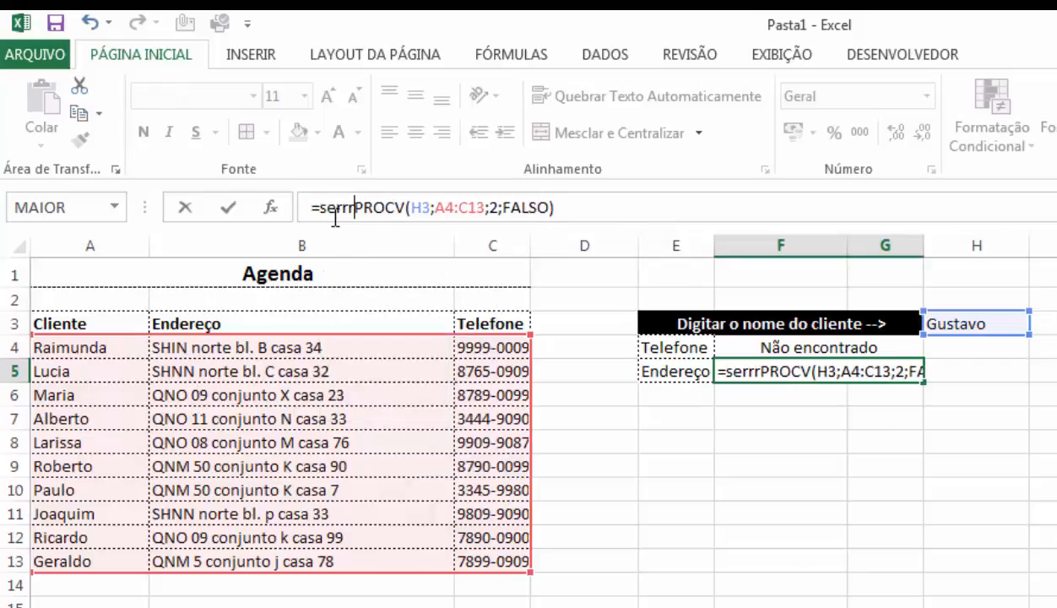
{"action": "key", "text": "BackSpace"}
{"action": "key", "text": "BackSpace"}
{"action": "key", "text": "BackSpace"}
{"action": "key", "text": "BackSpace"}
{"action": "key", "text": "BackSpace"}
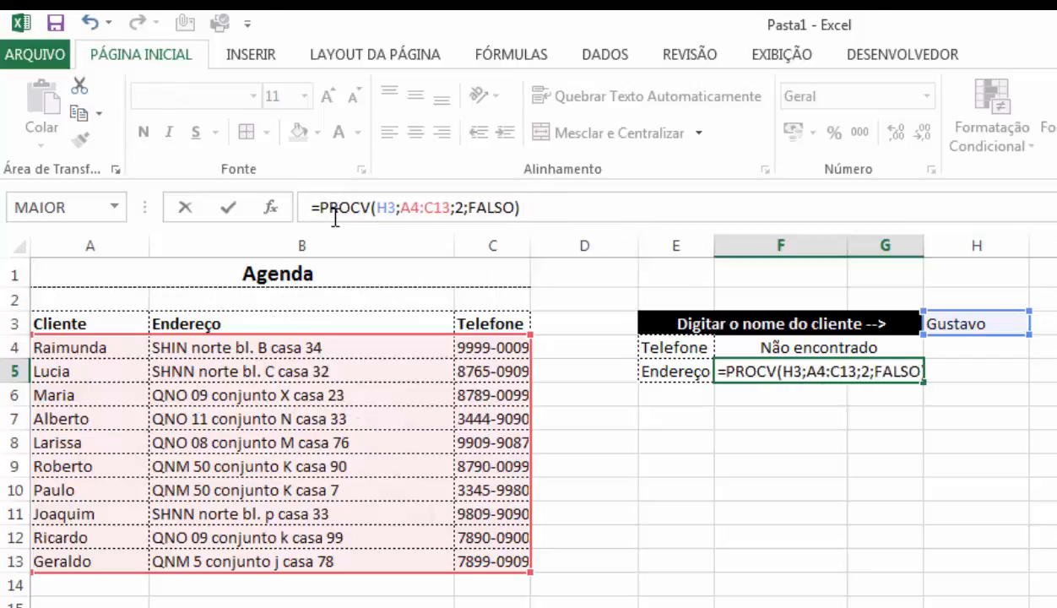
{"action": "type", "text": "SE"}
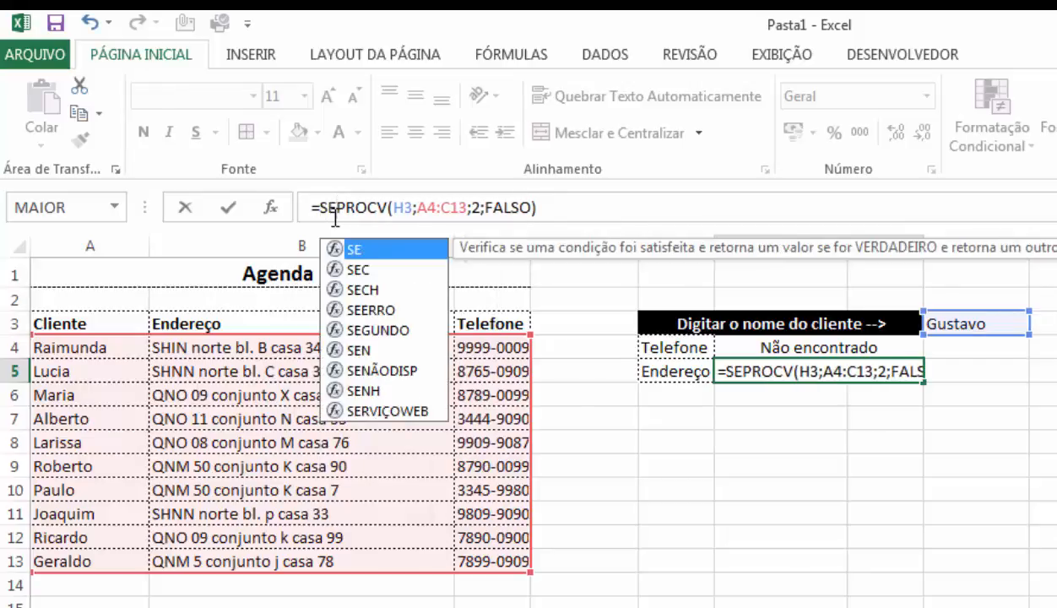
{"action": "type", "text": "ERRO"}
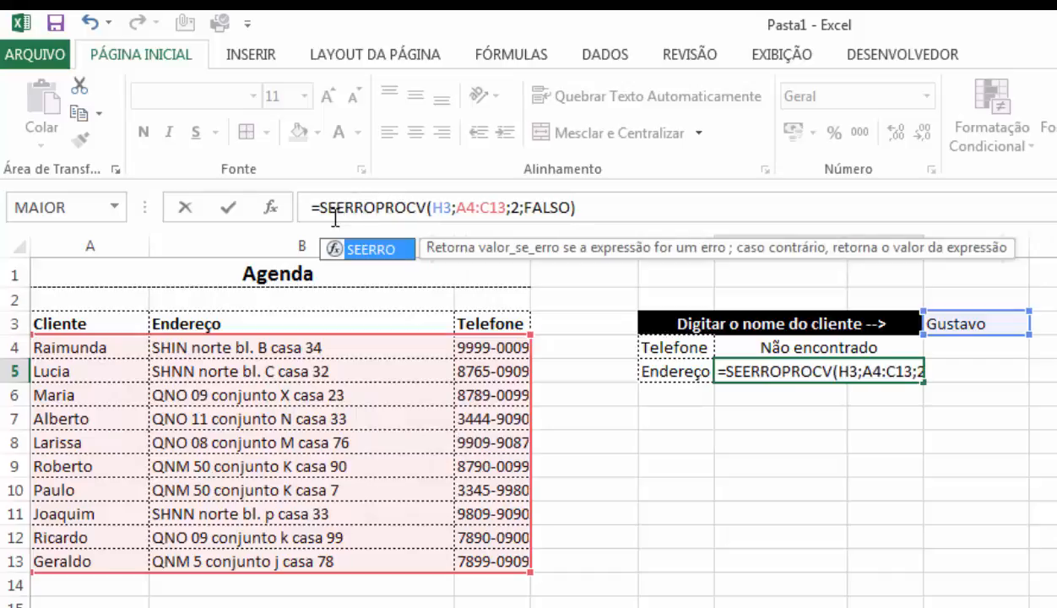
{"action": "type", "text": "("}
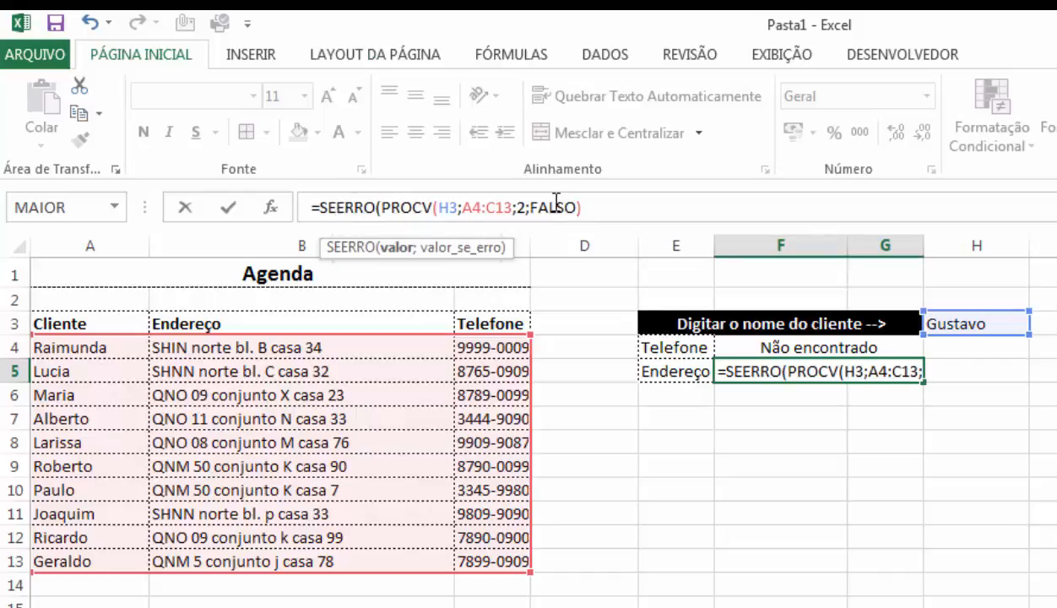
{"action": "left_click", "coordinate": [595, 207]}
{"action": "type", "text": ";"}
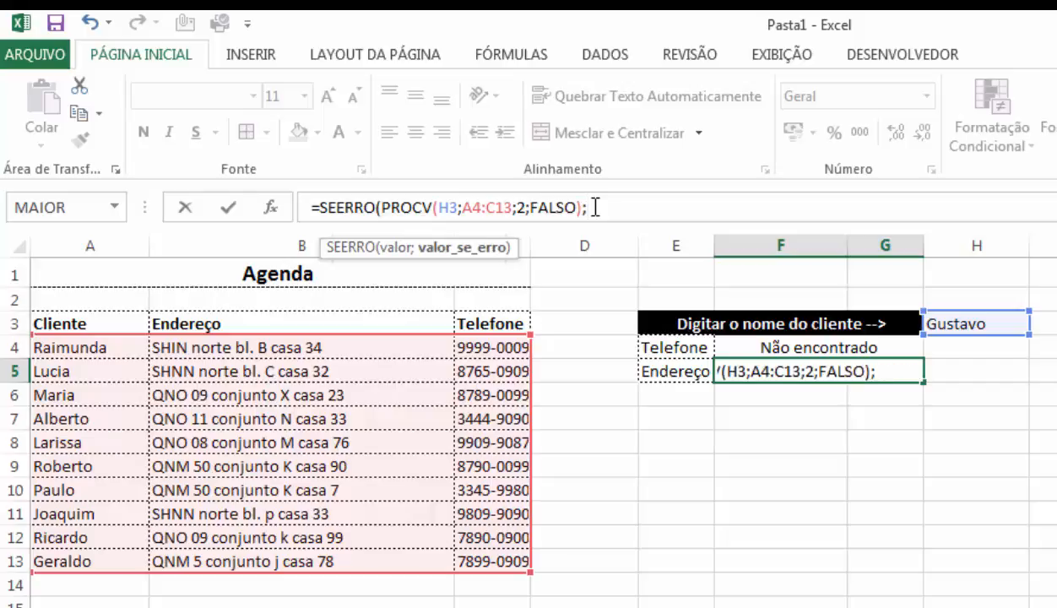
{"action": "type", "text": "\"Não encontrad"}
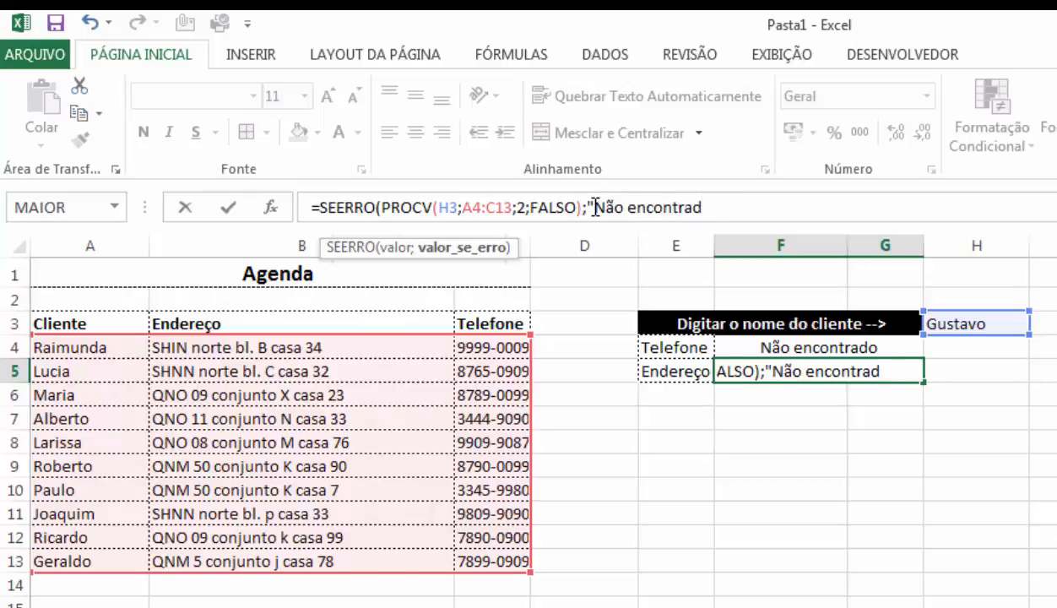
{"action": "type", "text": "o)"}
{"action": "key", "text": "BackSpace"}
{"action": "type", "text": "\")"}
{"action": "key", "text": "Return"}
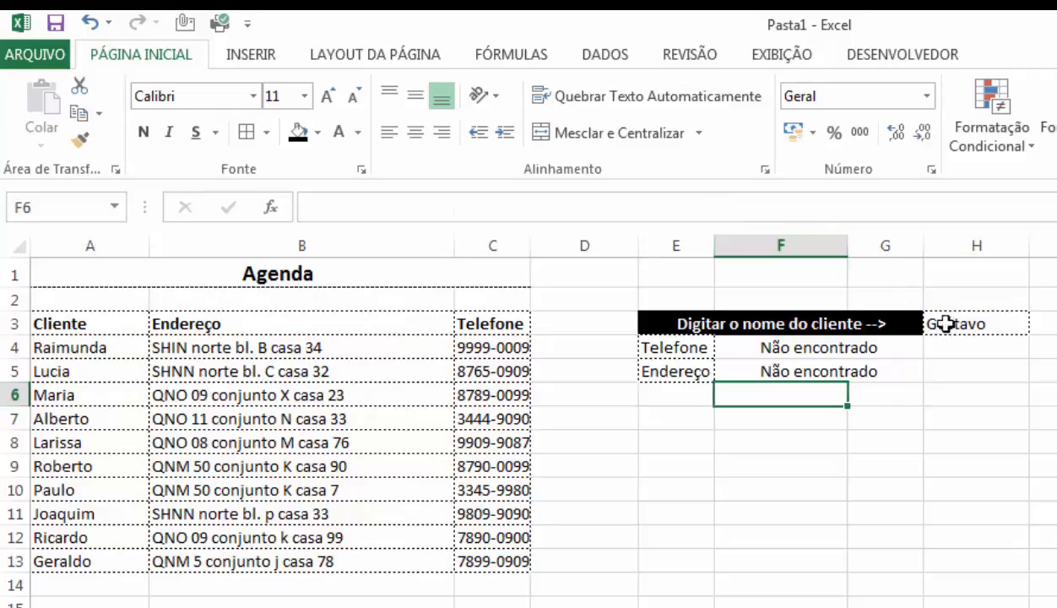
- Test the SEERRO lookups with a listed client by entering the name from row 10 of the Agenda in H3
{"action": "left_click", "coordinate": [979, 330]}
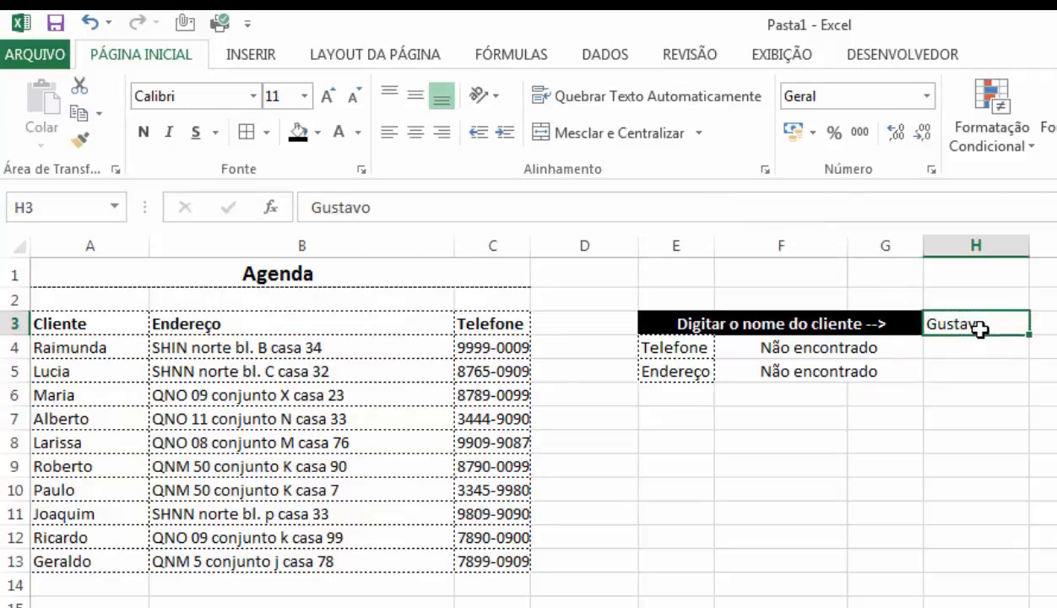
{"action": "type", "text": "P"}
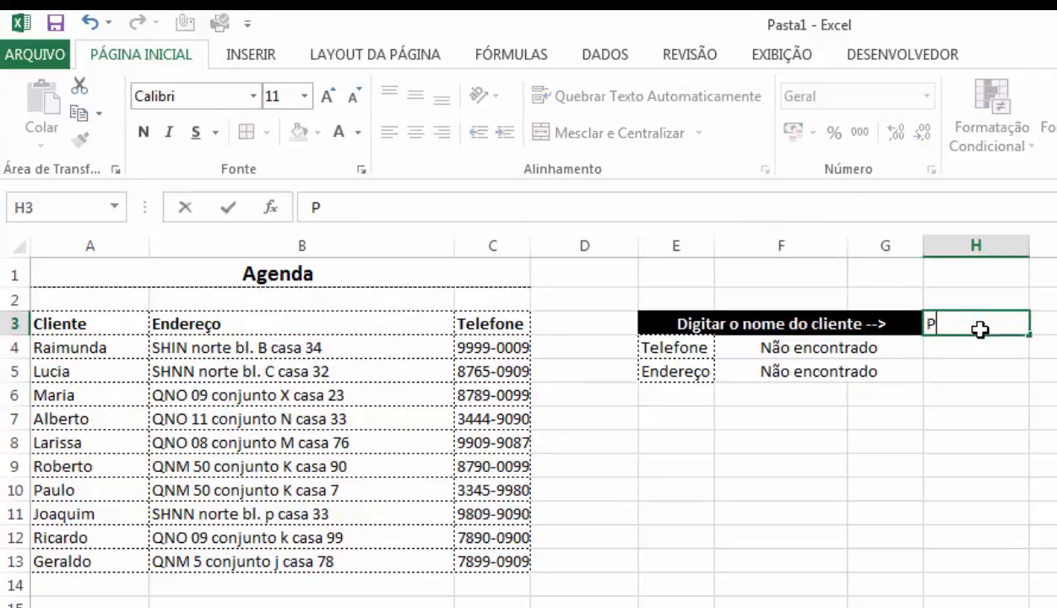
{"action": "type", "text": "aulo"}
{"action": "key", "text": "Return"}
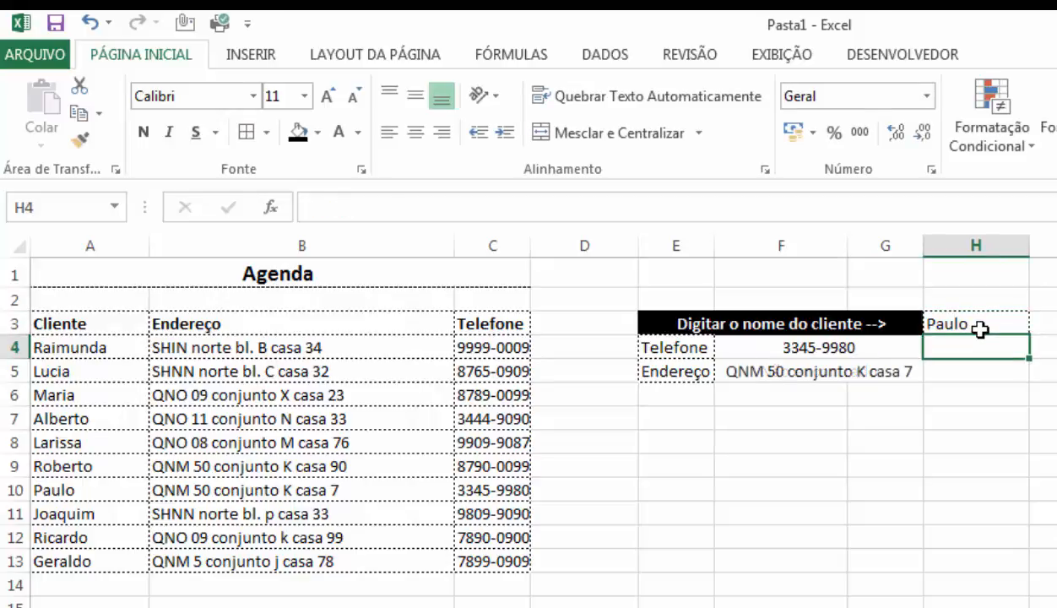
- Test the SEERRO error handling by entering an unlisted client name in H3
{"action": "left_click", "coordinate": [980, 330]}
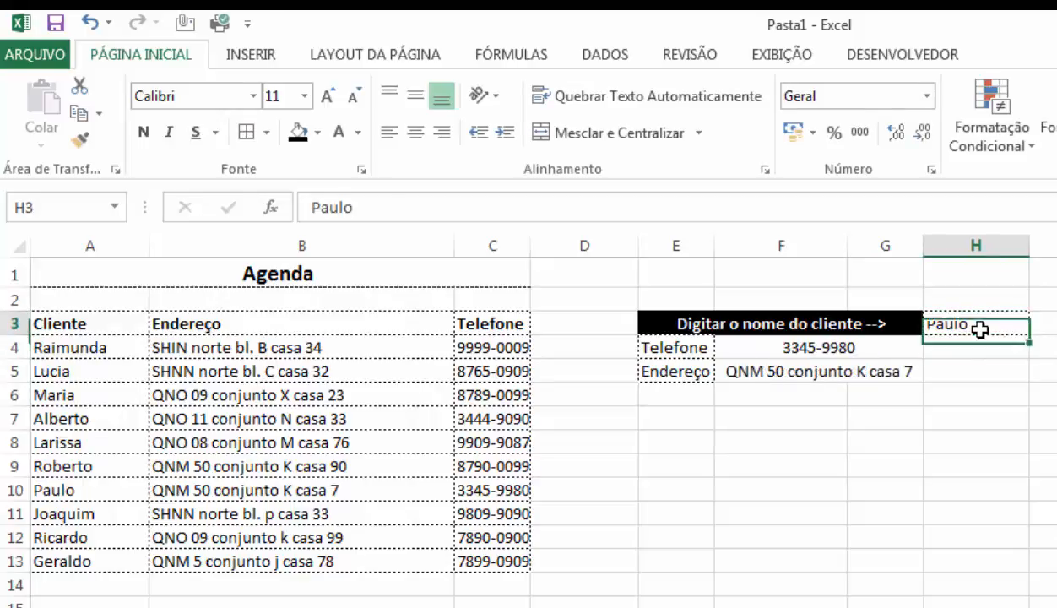
{"action": "type", "text": "Chi"}
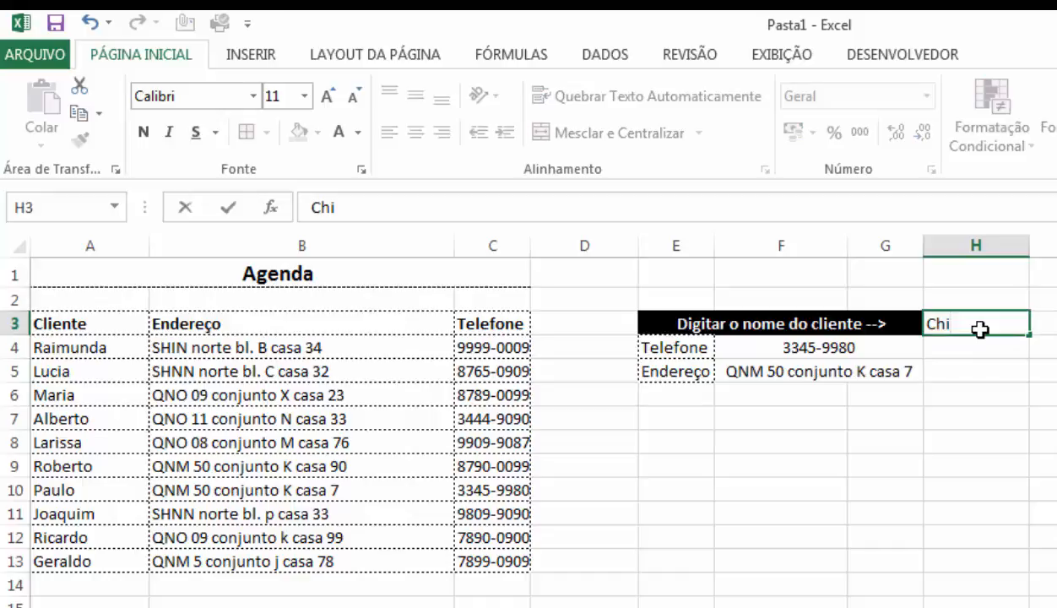
{"action": "type", "text": "co"}
{"action": "key", "text": "Return"}
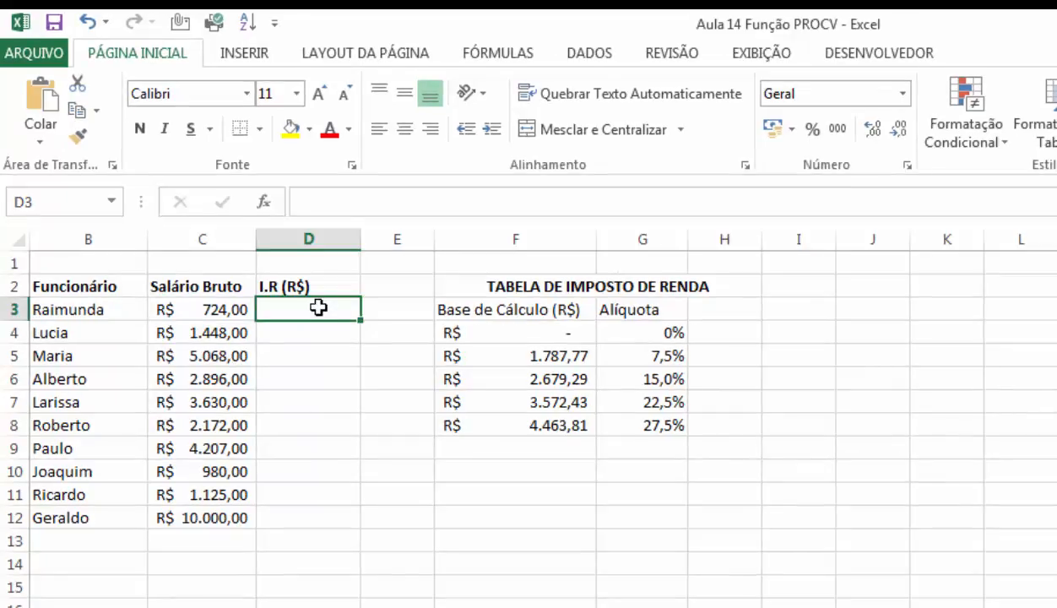
- Enter the approximate-match tax rate lookup =PROCV(C3;F4:G8;2;VERDADEIRO) in D3
{"action": "type", "text": "="}
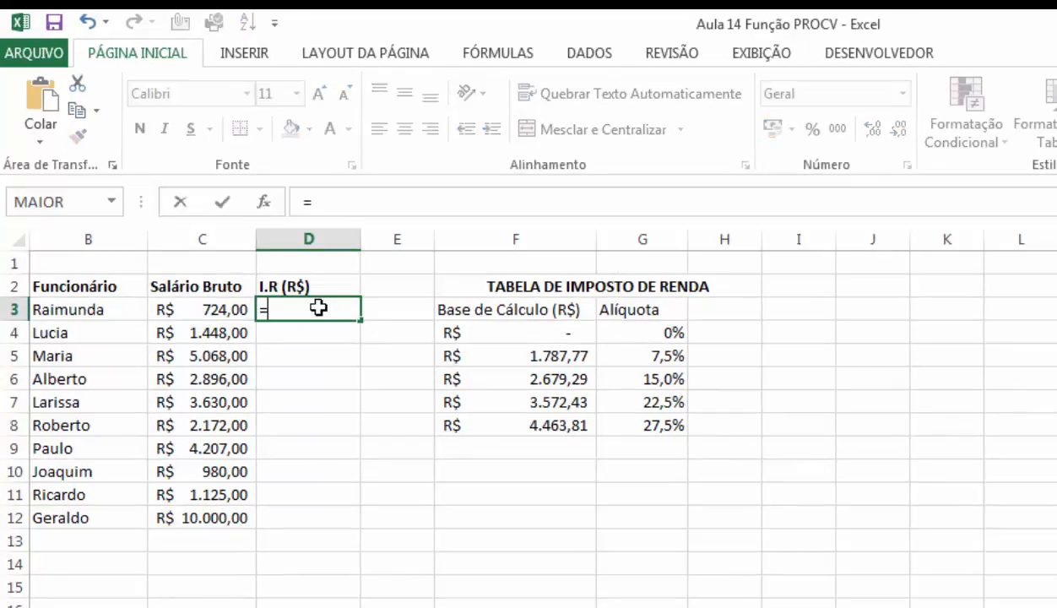
{"action": "type", "text": "PROCV"}
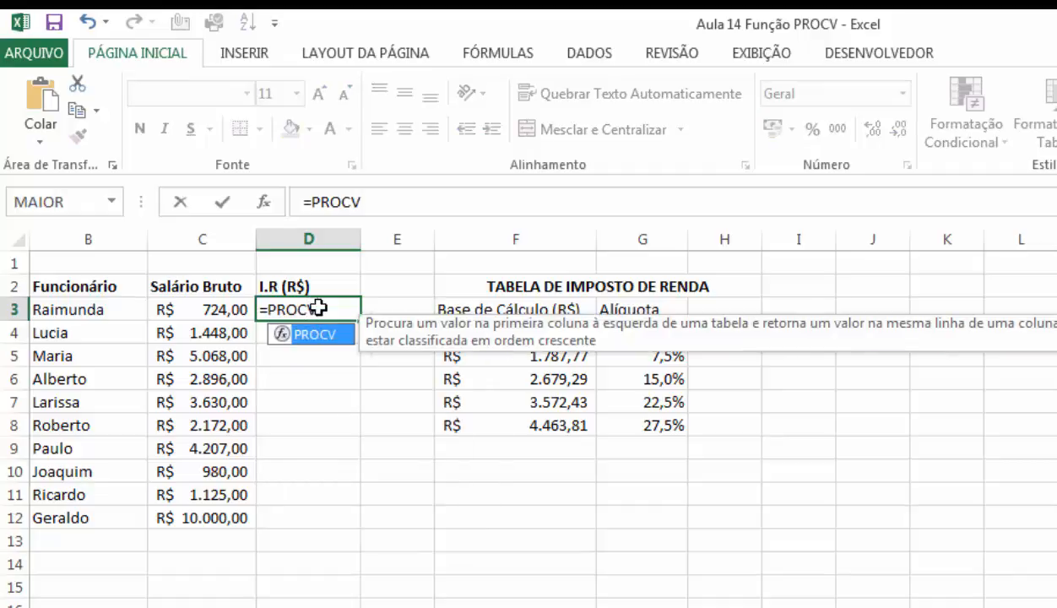
{"action": "type", "text": "("}
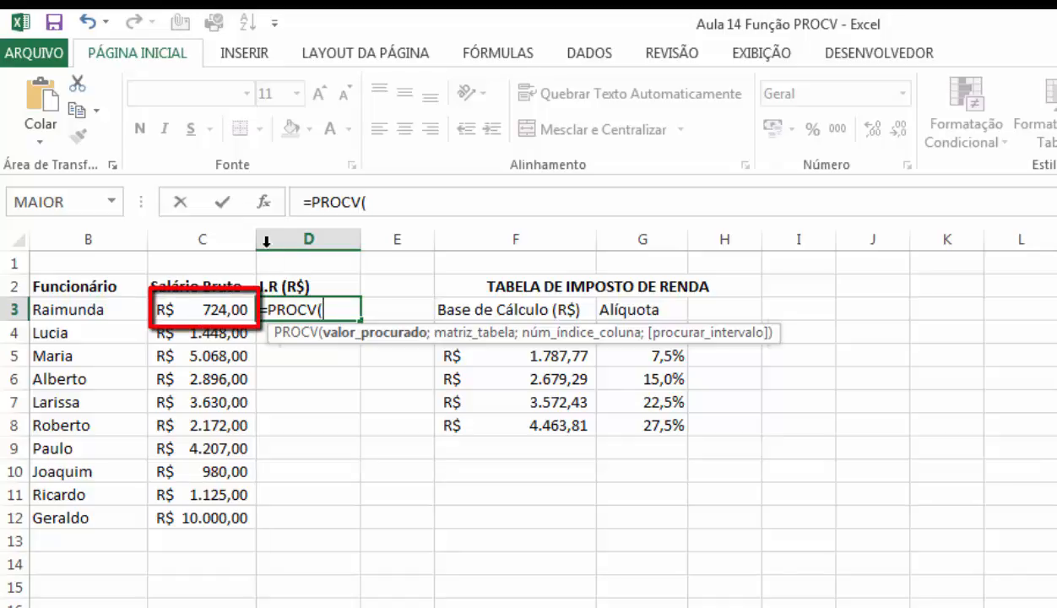
{"action": "left_click", "coordinate": [187, 310]}
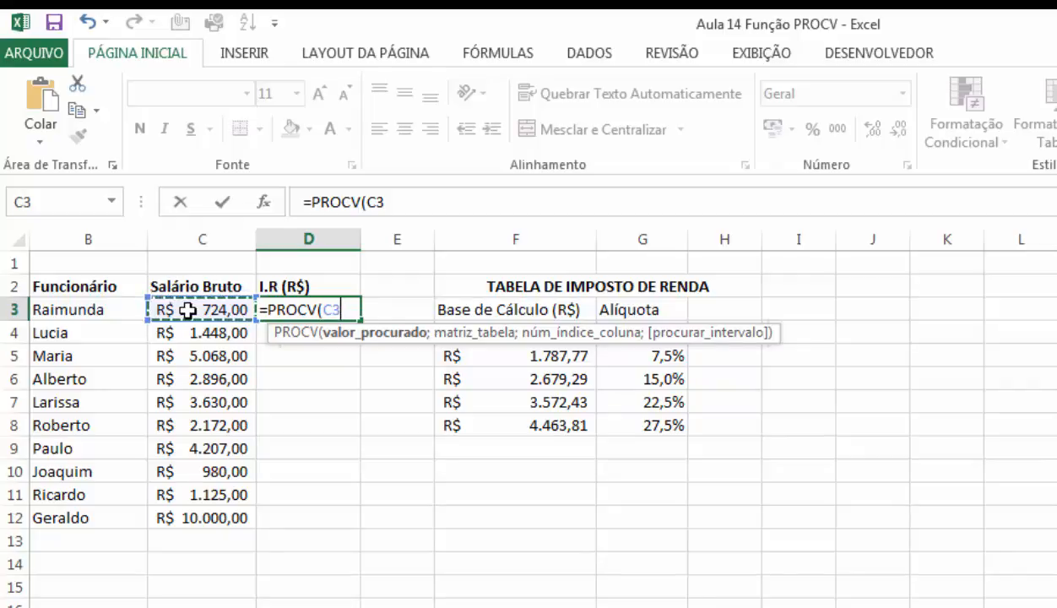
{"action": "type", "text": ";"}
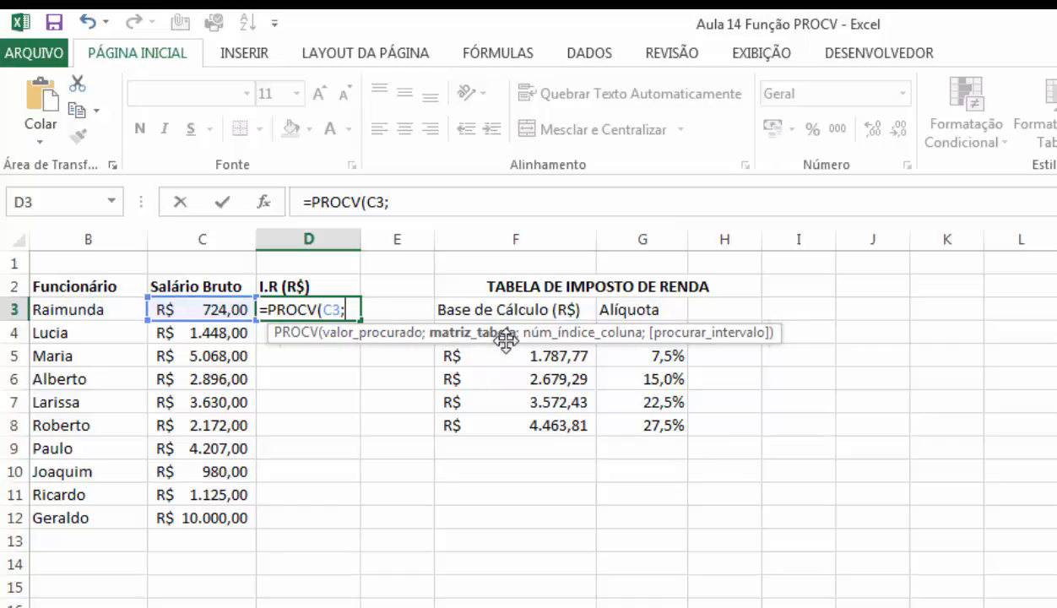
{"action": "mouse_move", "coordinate": [669, 429]}
{"action": "left_mouse_down"}
{"action": "mouse_move", "coordinate": [570, 393]}
{"action": "mouse_move", "coordinate": [472, 325]}
{"action": "left_mouse_up"}
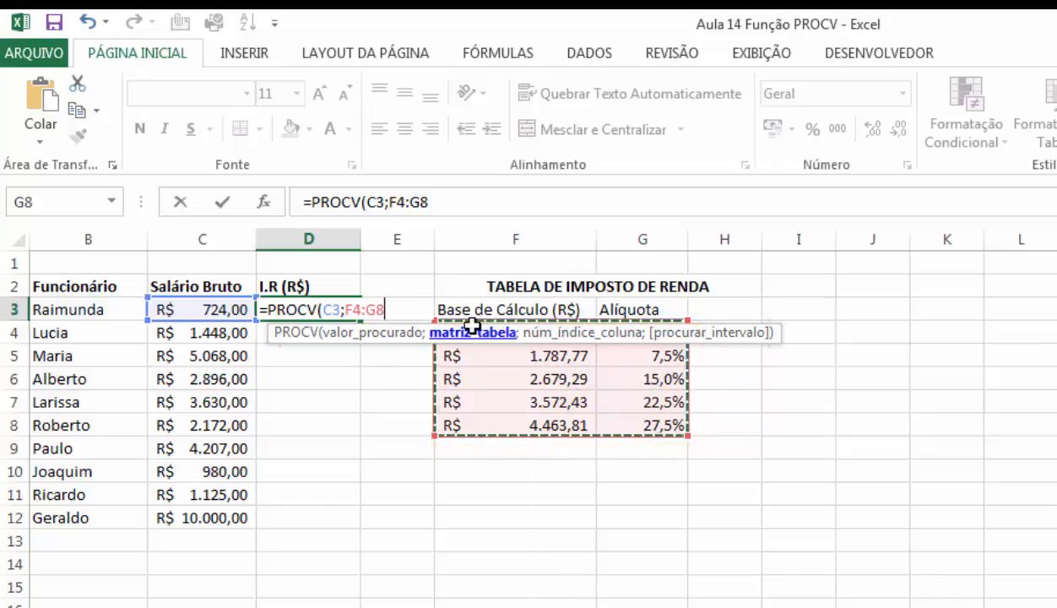
{"action": "type", "text": ";"}
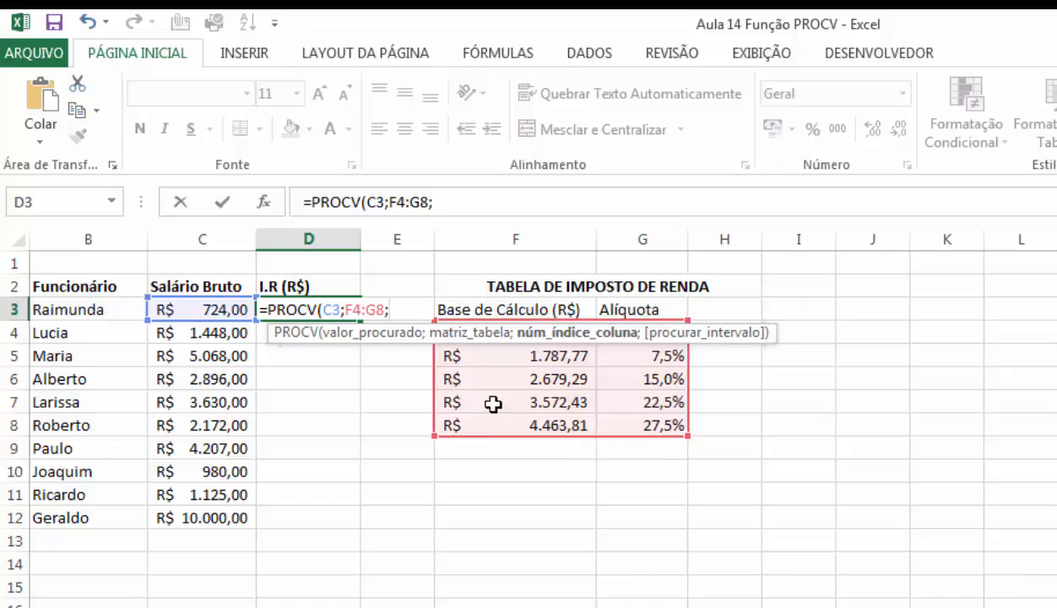
{"action": "type", "text": "2;"}
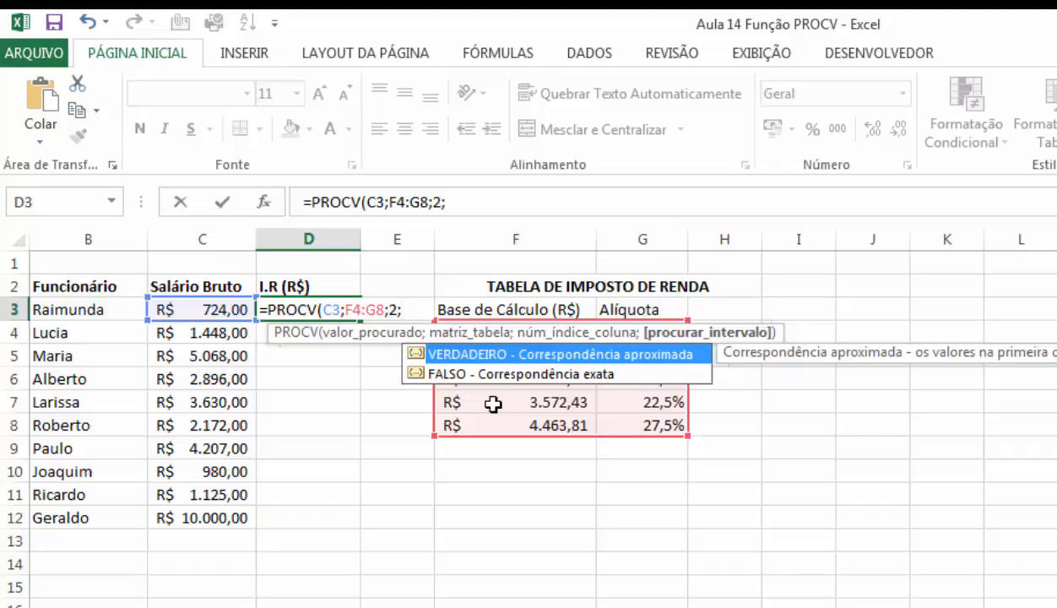
{"action": "type", "text": "VERDAD"}
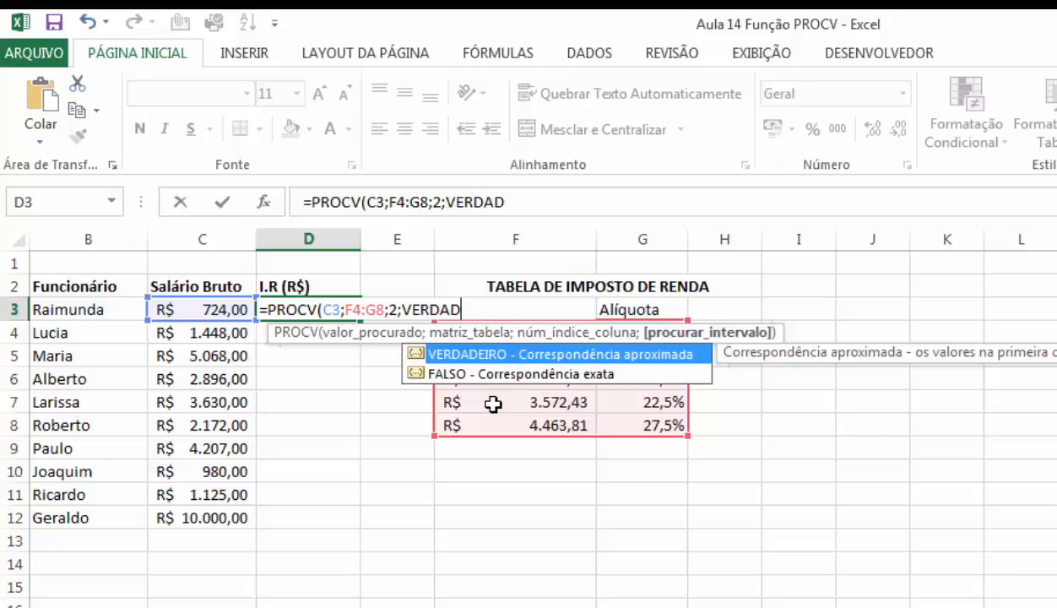
{"action": "type", "text": "EIRO)"}
{"action": "key", "text": "Return"}
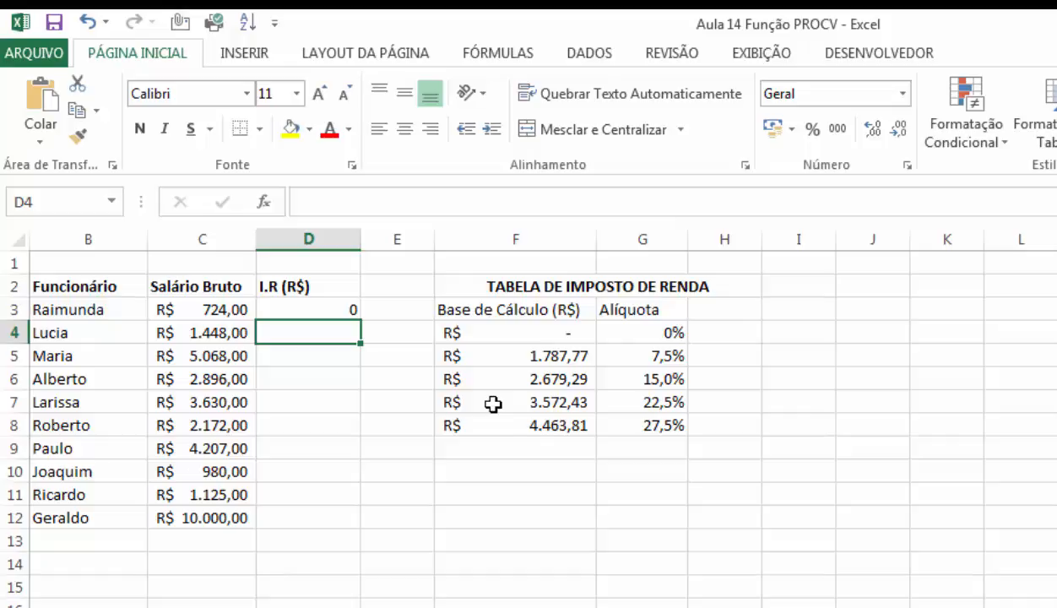
- Make the tax table reference in D3's PROCV formula absolute, as $F$4:$G$8
{"action": "key", "text": "Up"}
{"action": "key", "text": "F2"}
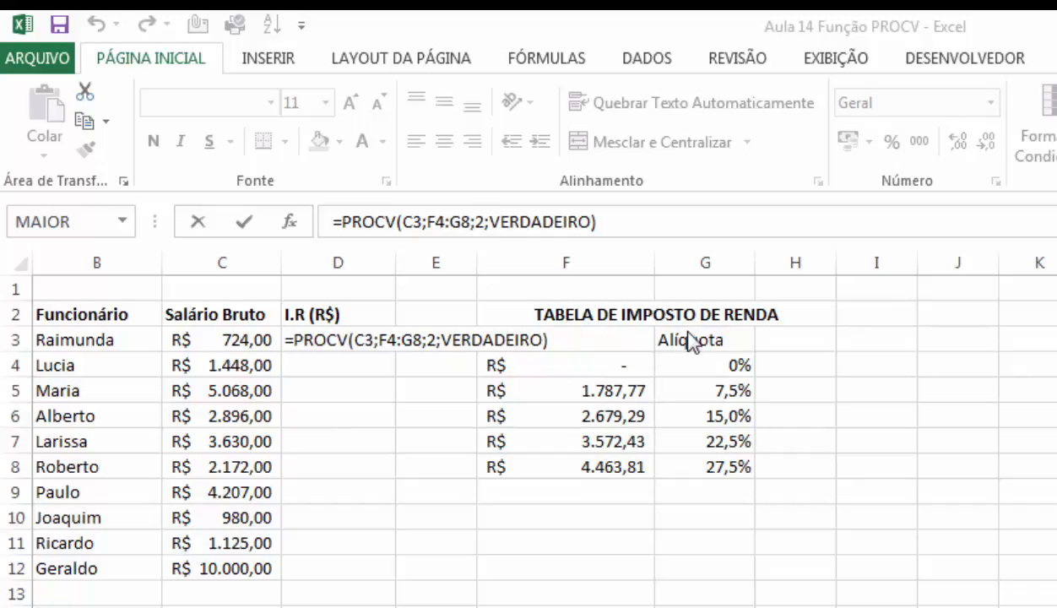
{"action": "double_click", "coordinate": [384, 340]}
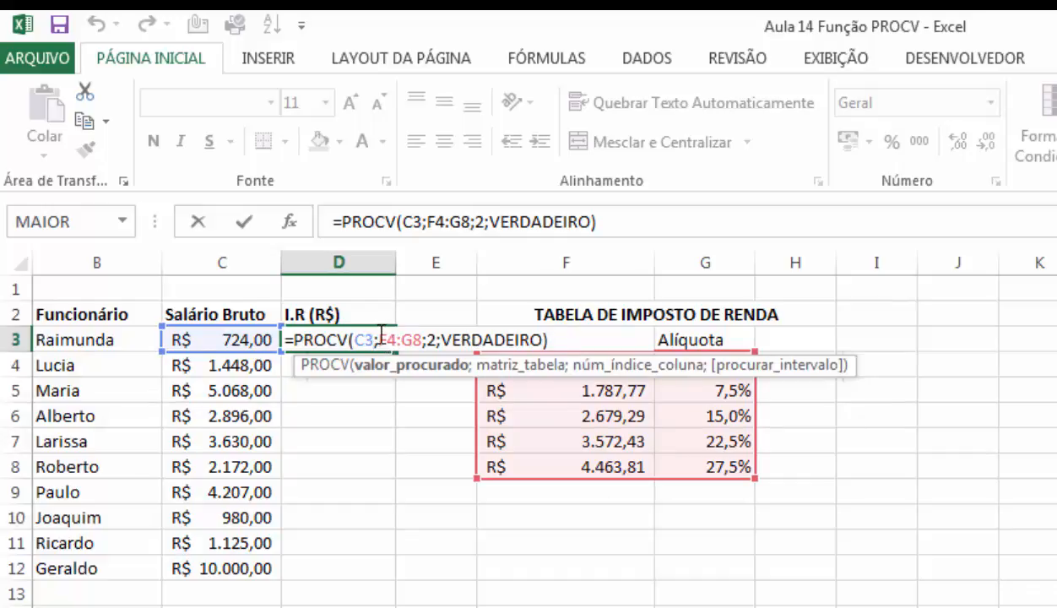
{"action": "left_click_drag", "start_coordinate": [377, 339], "coordinate": [419, 330]}
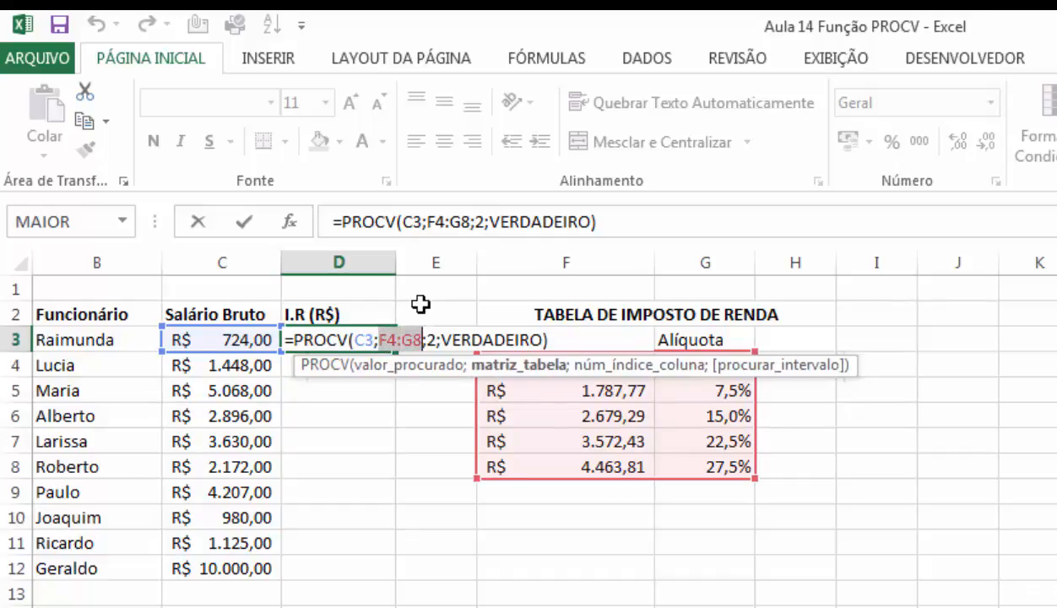
{"action": "key", "text": "F4"}
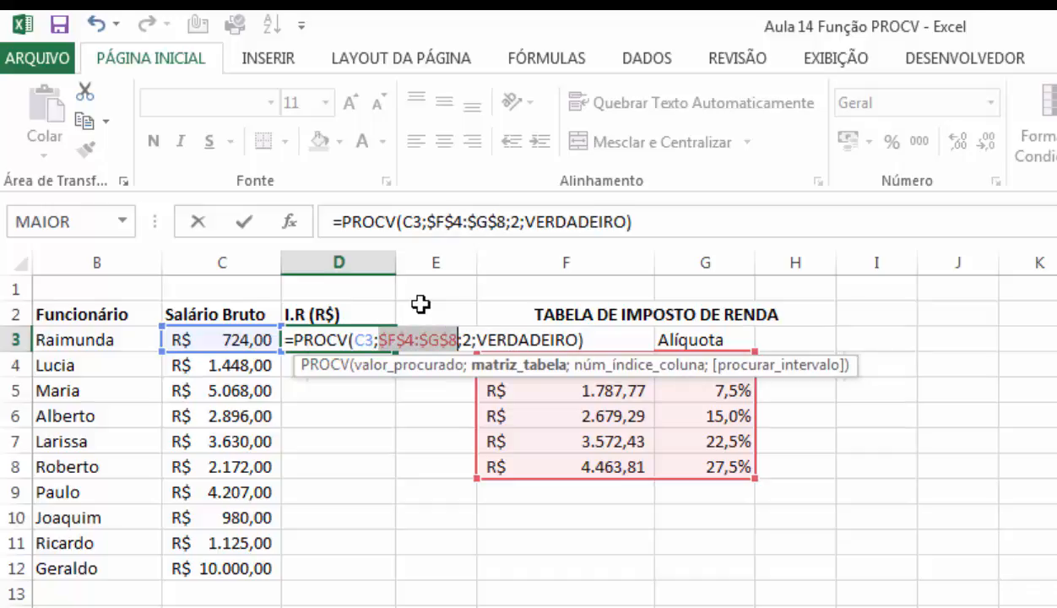
{"action": "key", "text": "ctrl+Return"}
- Fill the D3 formula down to D12 and format the rates as percentages with one decimal place
{"action": "left_click_drag", "start_coordinate": [397, 399], "coordinate": [387, 585]}
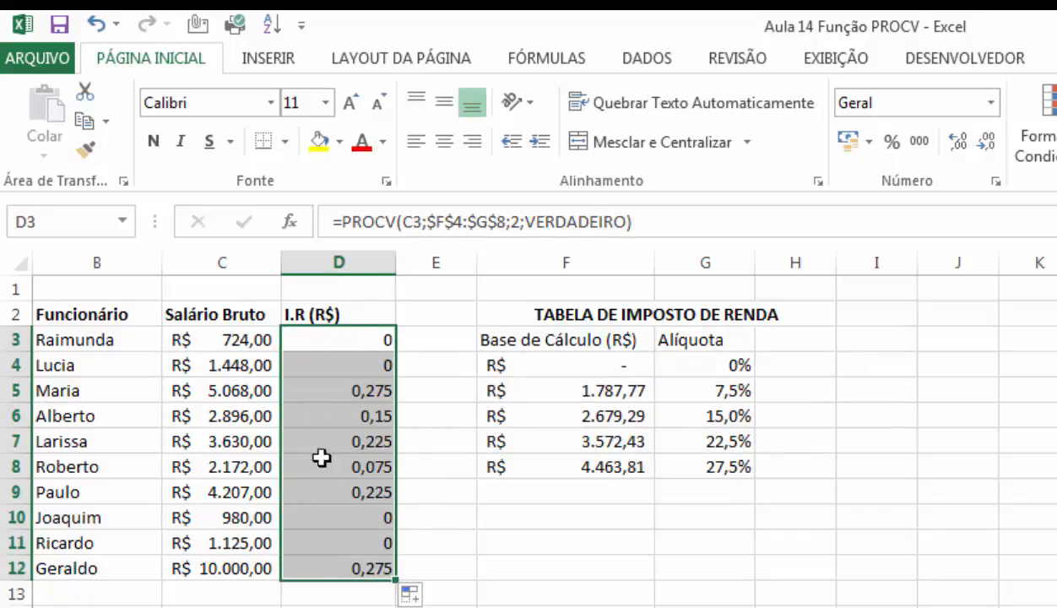
{"action": "left_click", "coordinate": [892, 142]}
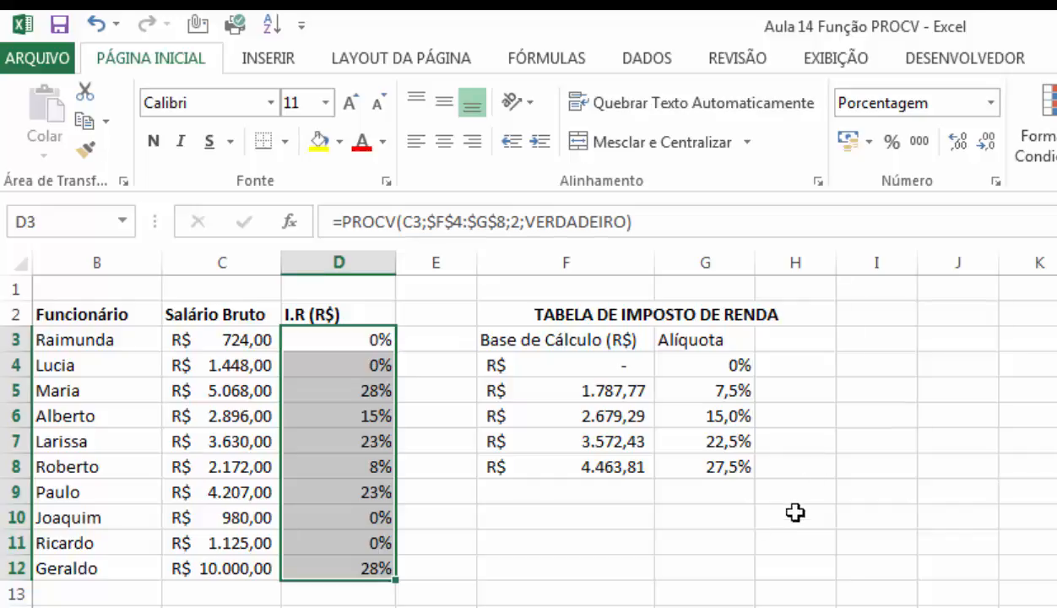
{"action": "left_click", "coordinate": [958, 141]}
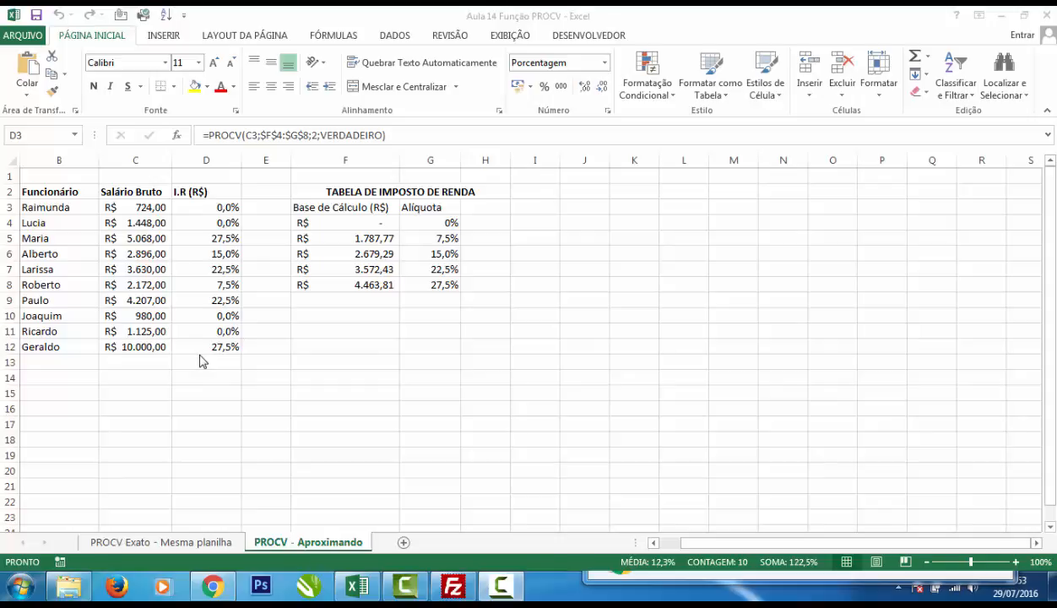
- Multiply the rate lookup in D3 by the gross salary, making it =PROCV(C3;$F$4:$G$8;2;VERDADEIRO)*C3
{"action": "left_click", "coordinate": [397, 138]}
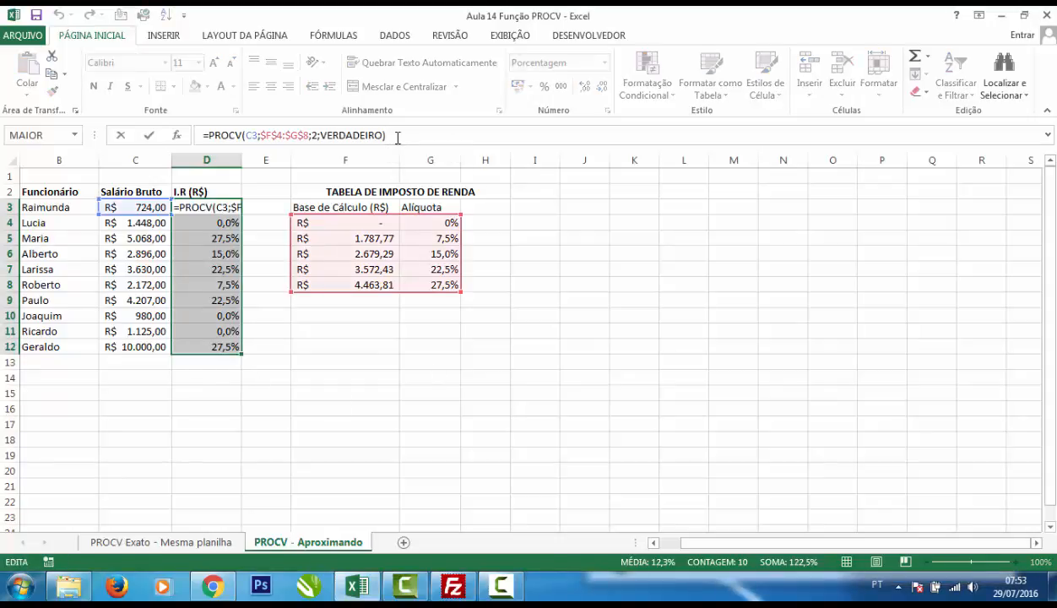
{"action": "type", "text": "*"}
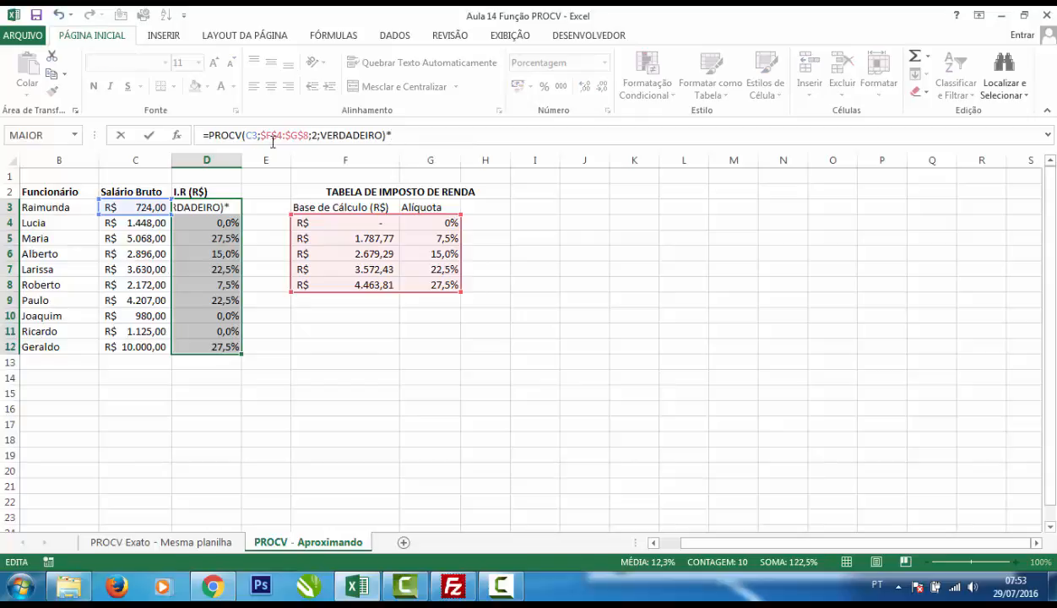
{"action": "left_click", "coordinate": [136, 208]}
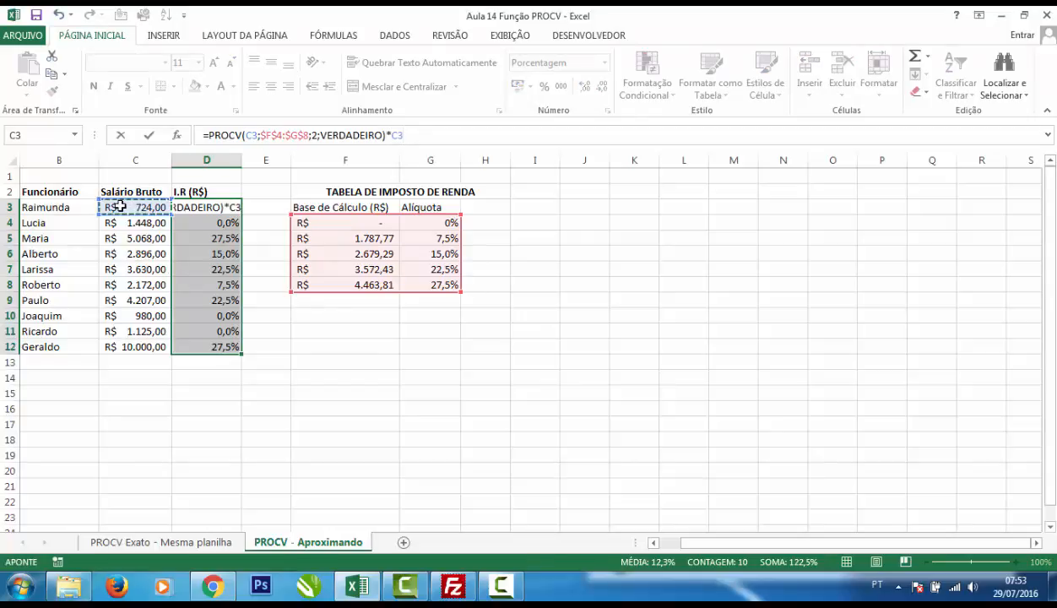
{"action": "key", "text": "Return"}
- Apply the R$ accounting format (Contábil) to D3 and fill its formula and format down to D12
{"action": "left_click", "coordinate": [183, 207]}
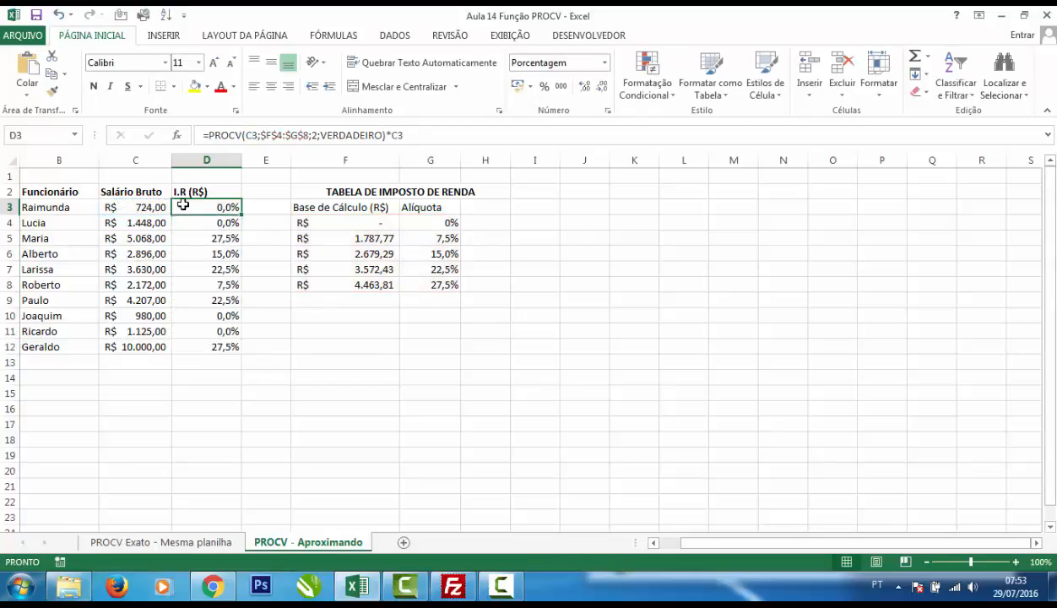
{"action": "left_click", "coordinate": [515, 88]}
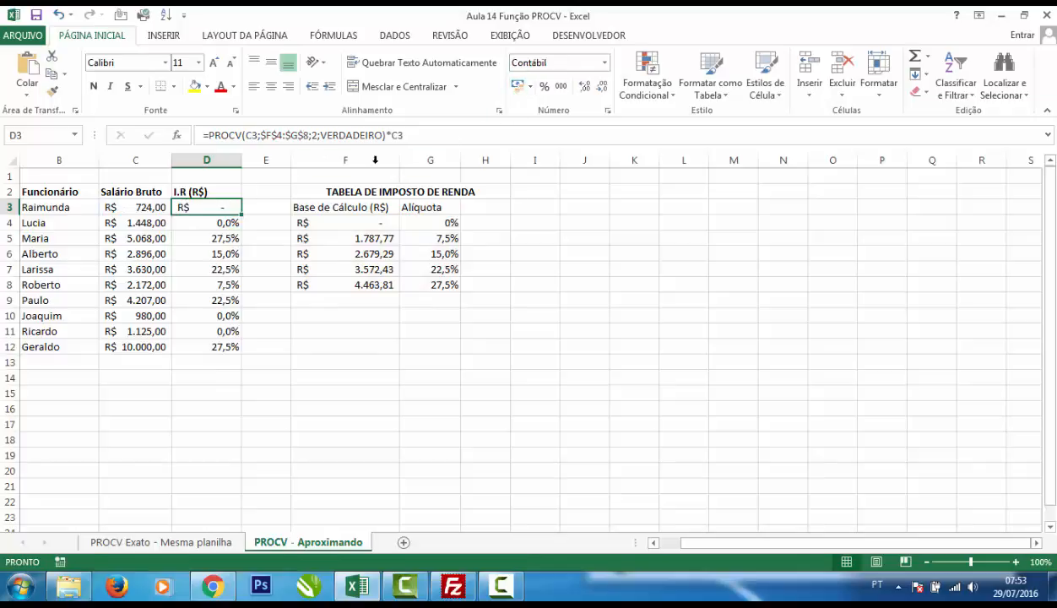
{"action": "double_click", "coordinate": [243, 215]}
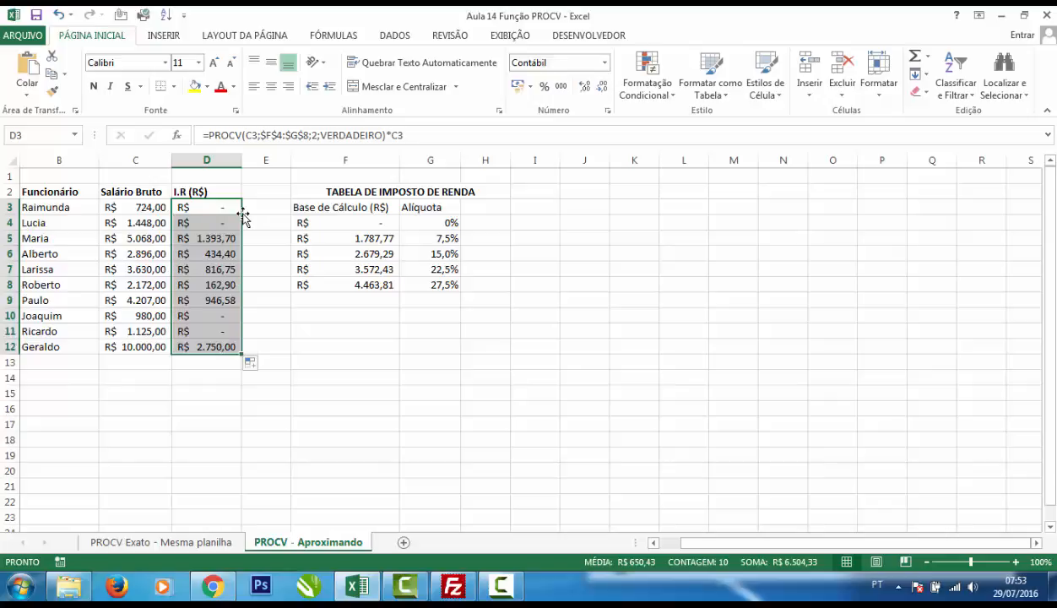